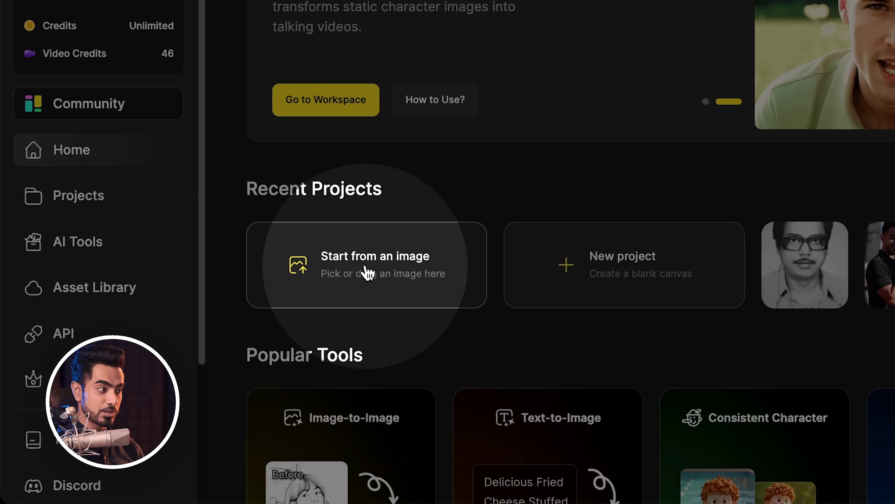
# Step: Open Grandfather.jpg as a new Dzine canvas using Start from an image
pyautogui.click(365, 277)
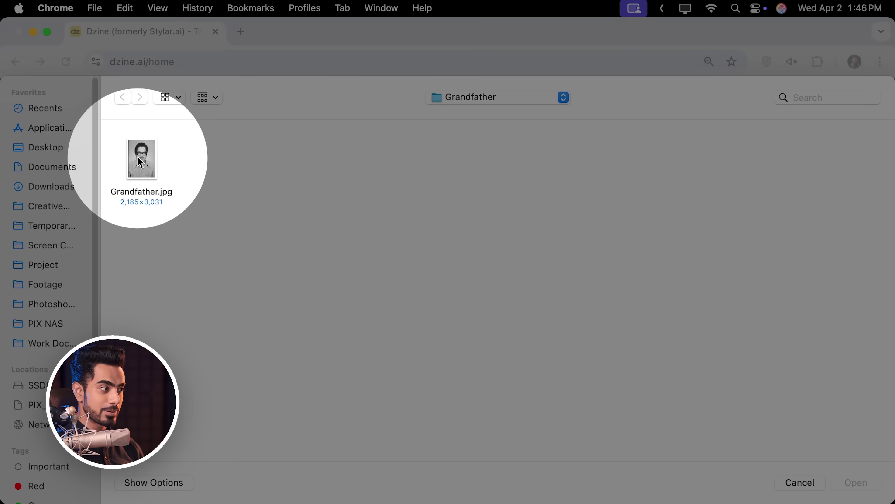
pyautogui.click(160, 110)
pyautogui.click(849, 479)
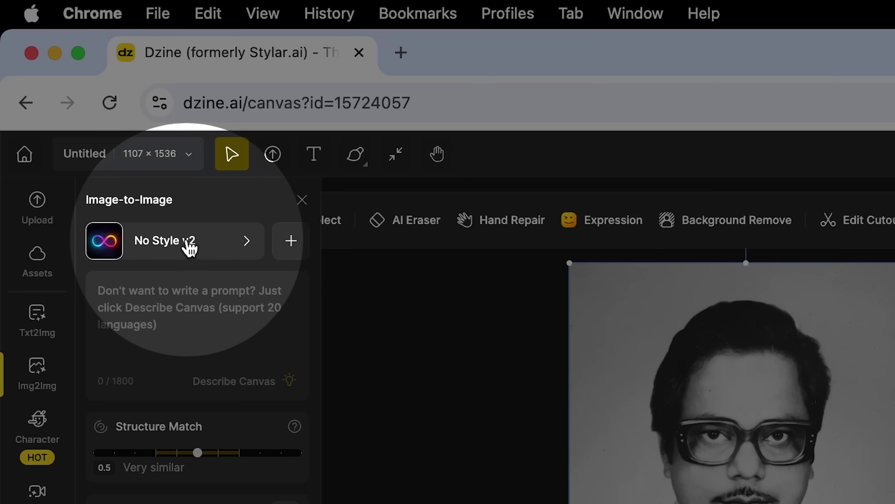
# Step: Switch the style to Realistic and replace the auto-described prompt with a pasted portrait description
pyautogui.click(190, 243)
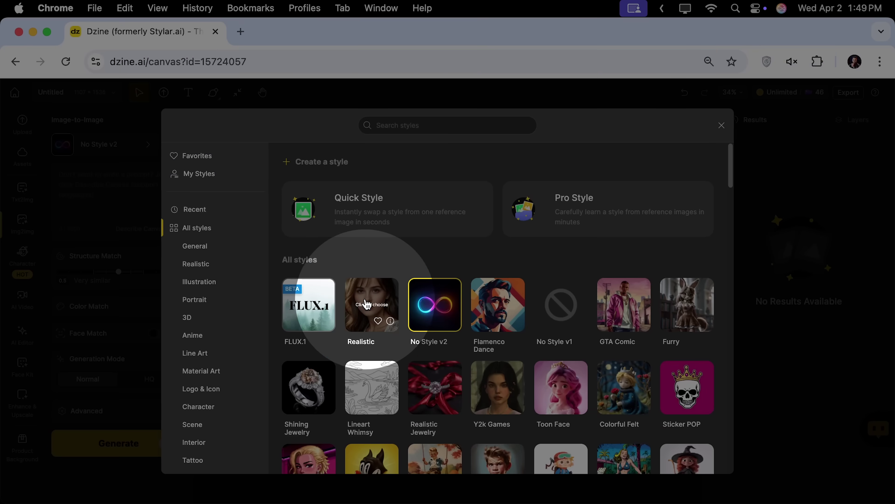
pyautogui.click(366, 303)
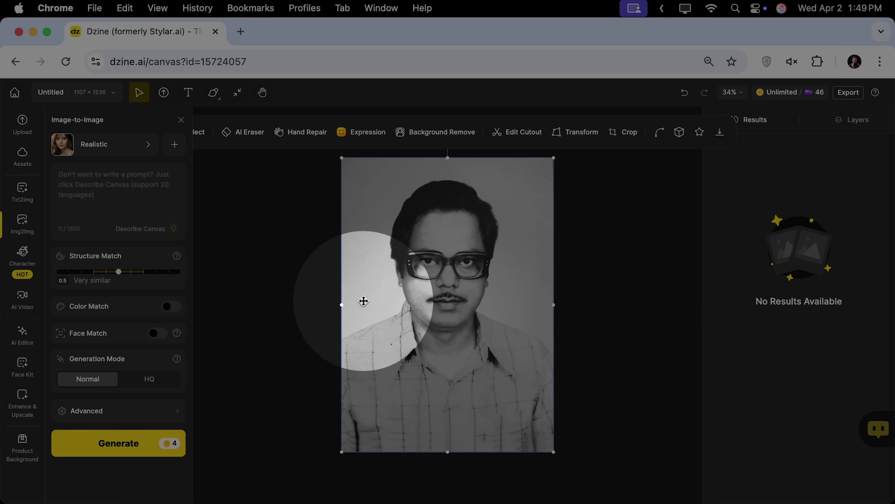
pyautogui.click(126, 179)
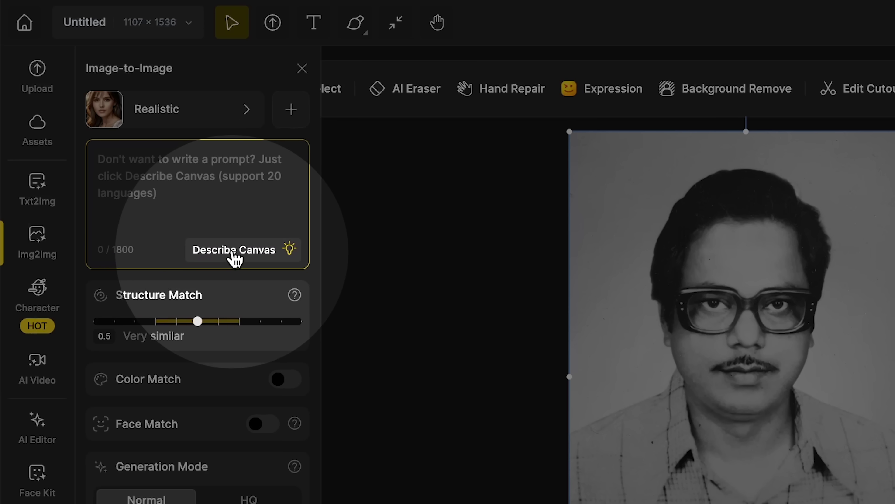
pyautogui.click(234, 255)
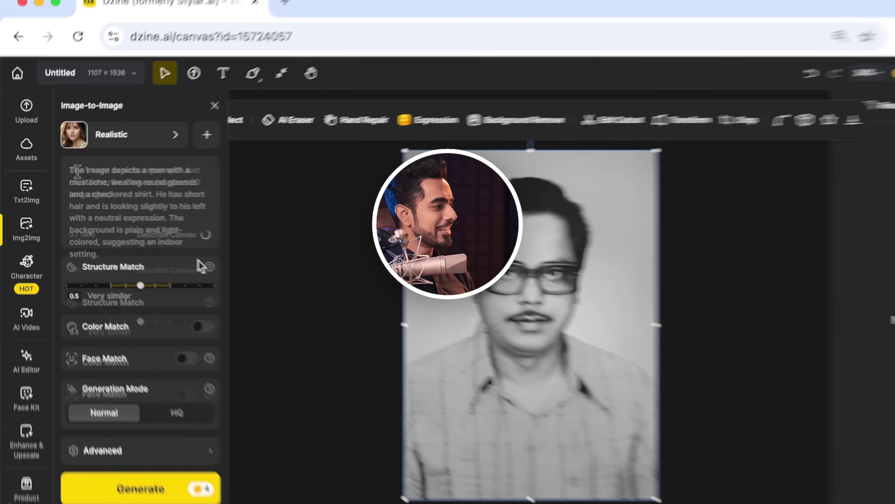
pyautogui.moveTo(64, 169); pyautogui.dragTo(72, 170)
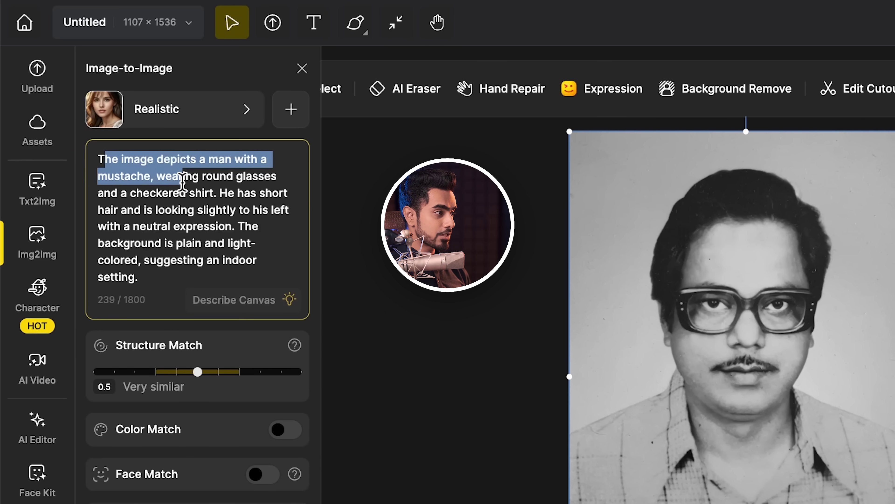
pyautogui.moveTo(198, 200); pyautogui.dragTo(217, 221)
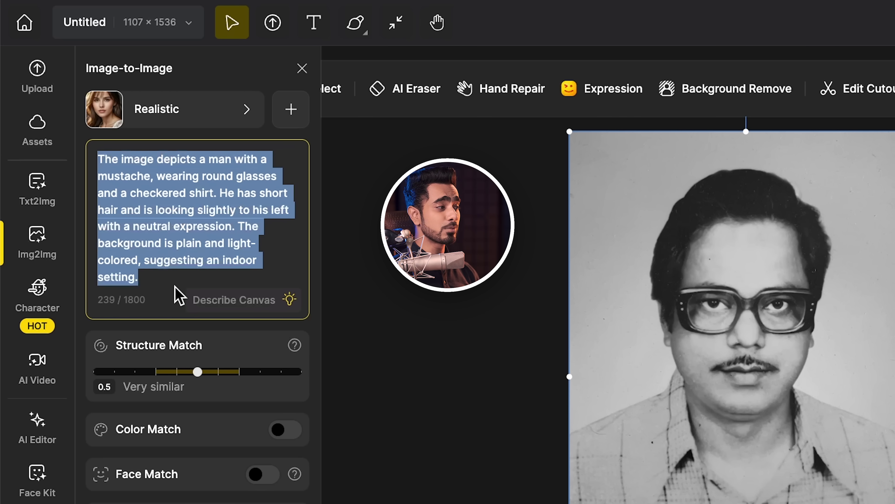
pyautogui.write('Portrait of an Indian man with dark hair and a mustache. He is wearing glasses, has a neutral expression, and is dressed in a plaid shirt.')
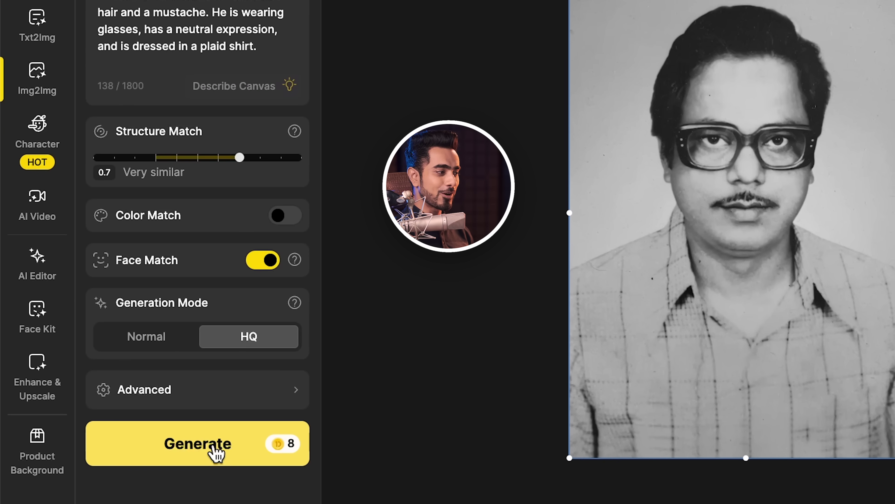
# Step: Generate restorations, place the bottom-left result on canvas, and toggle its layer to compare
pyautogui.click(216, 452)
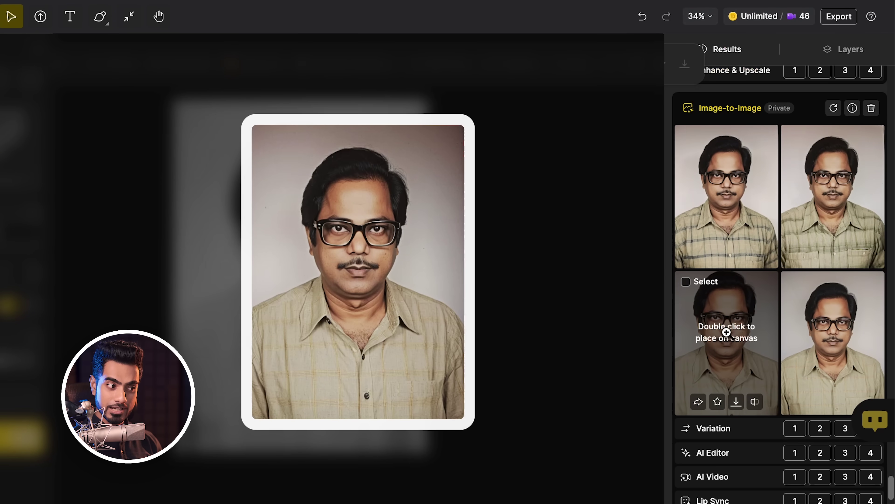
pyautogui.doubleClick(729, 325)
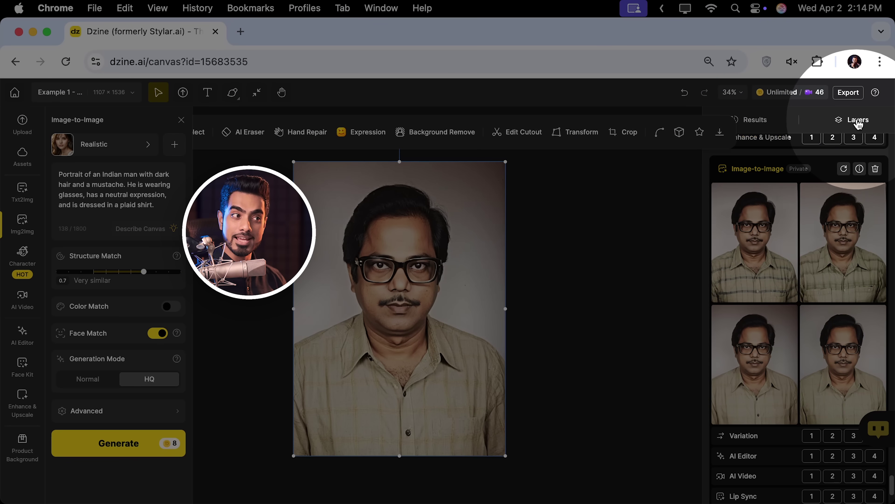
pyautogui.click(832, 124)
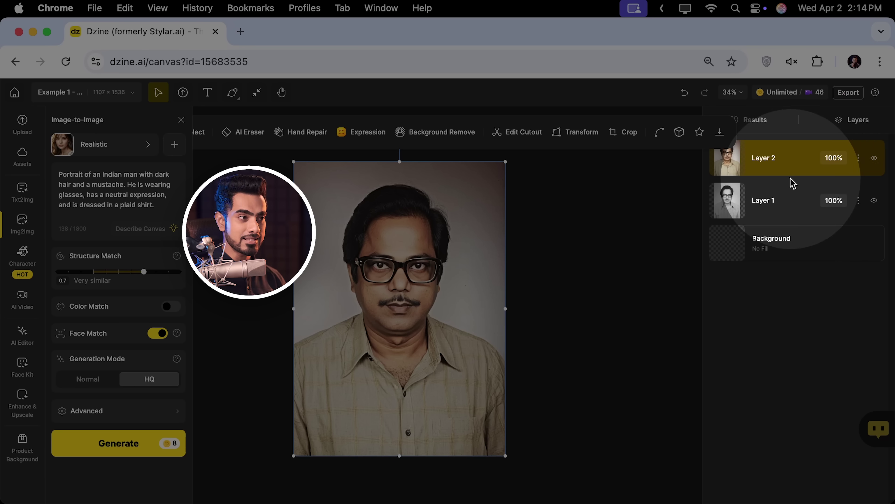
pyautogui.click(874, 158)
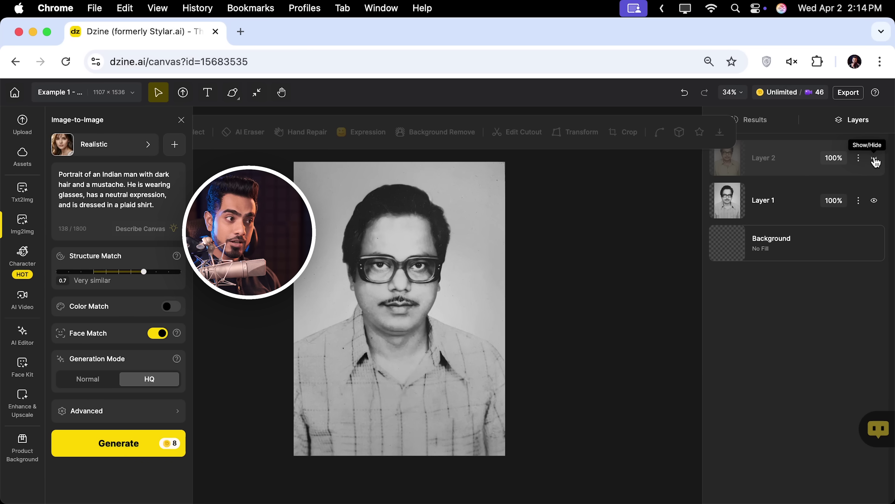
pyautogui.click(874, 158)
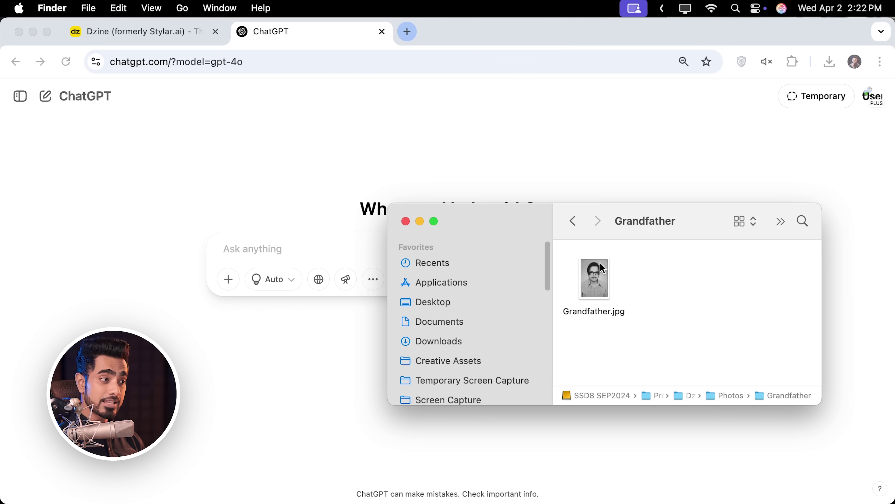
# Step: Attach Grandfather.jpg in ChatGPT and send a 'colorize this photo and repair' request
pyautogui.moveTo(340, 261); pyautogui.dragTo(320, 251)
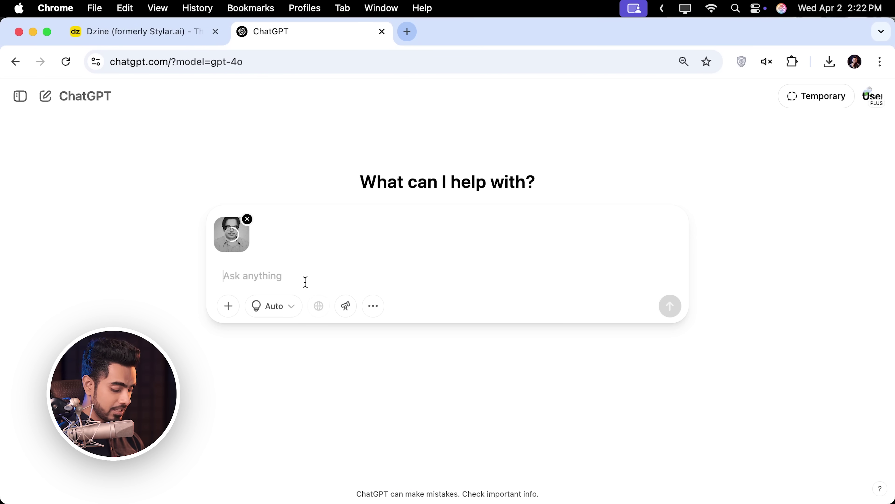
pyautogui.write('colorize this photo and repair it without changing the face')
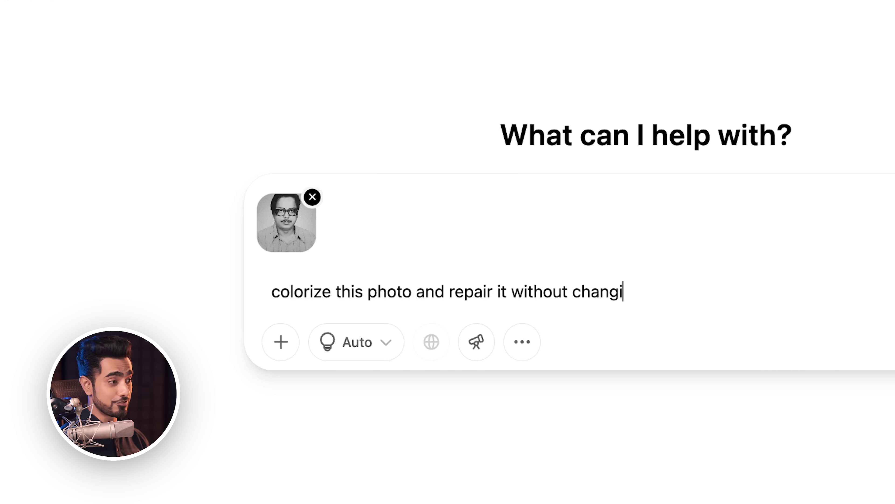
pyautogui.press('Return')
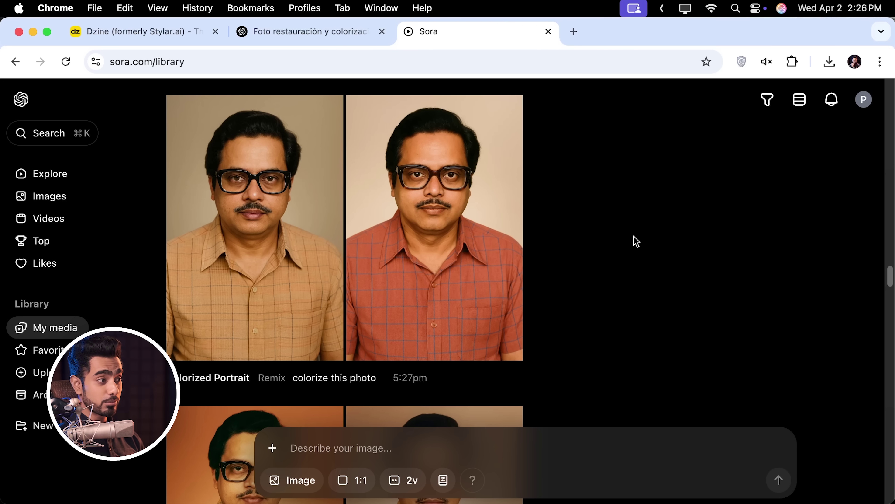
pyautogui.scroll(-3, 626, 257)
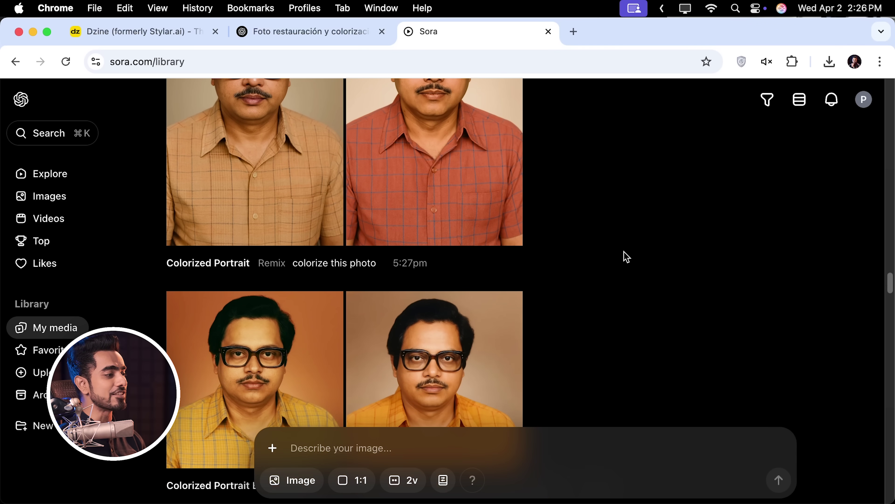
pyautogui.scroll(2, 626, 256)
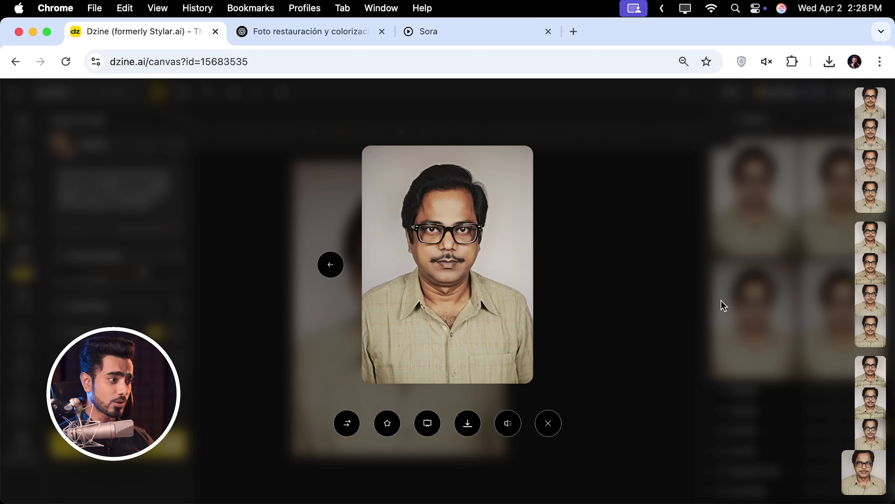
pyautogui.press('Left')
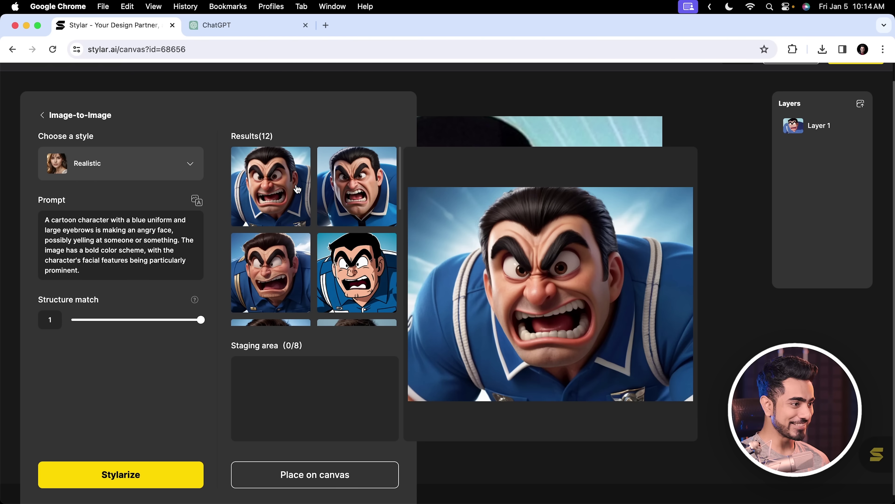
# Step: Place the third restyled result on the canvas and toggle Layer 2 to compare with the original
pyautogui.moveTo(367, 194)
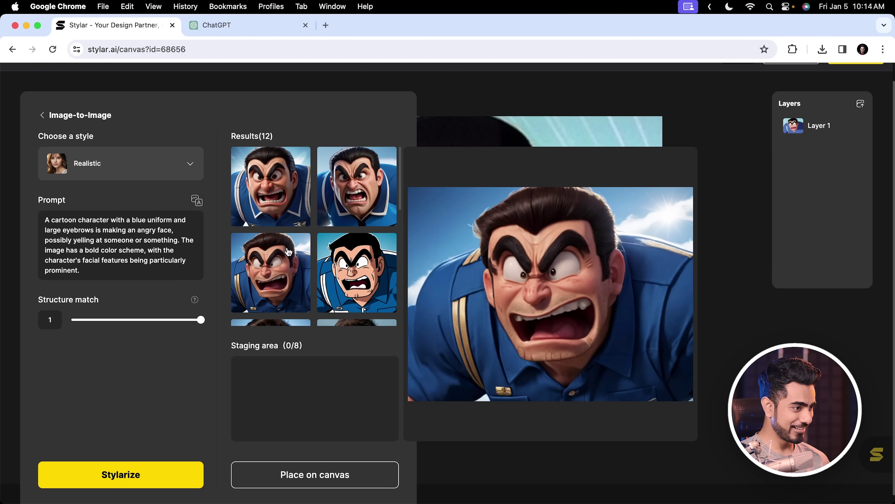
pyautogui.click(271, 272)
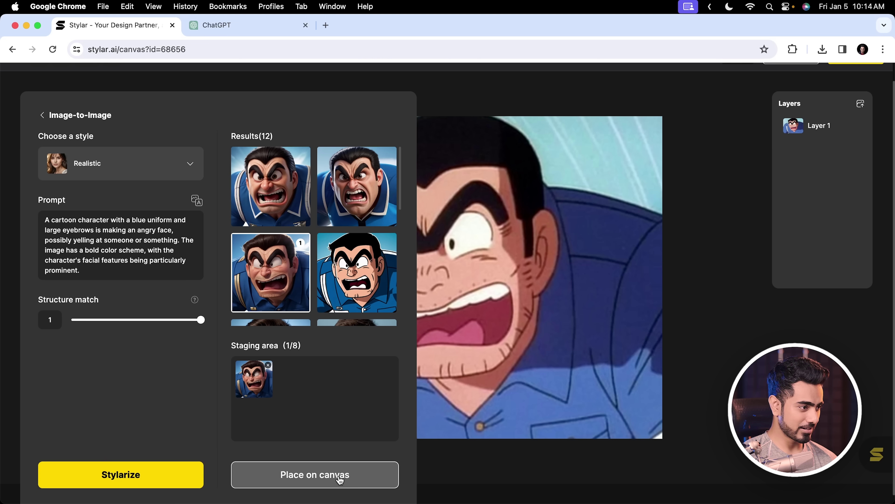
pyautogui.click(340, 479)
pyautogui.click(860, 149)
pyautogui.click(860, 148)
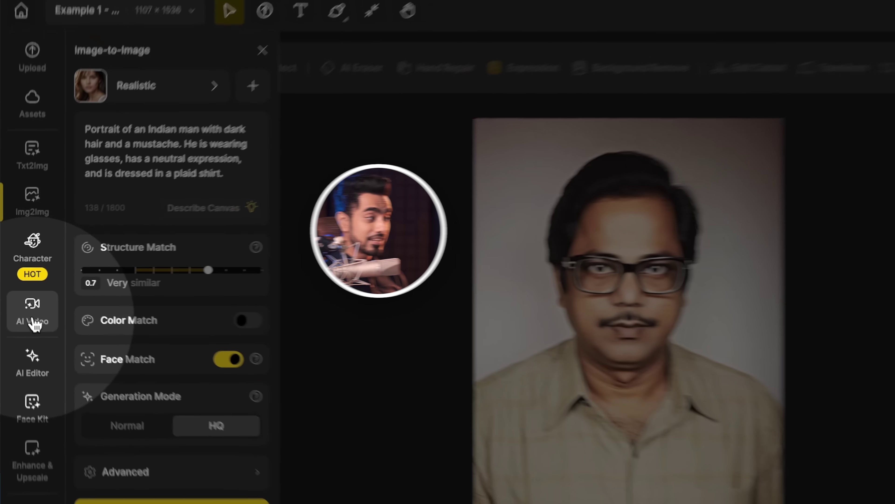
# Step: In the AI Video tools, replace the video prompt with 'he nods left and right'
pyautogui.click(24, 302)
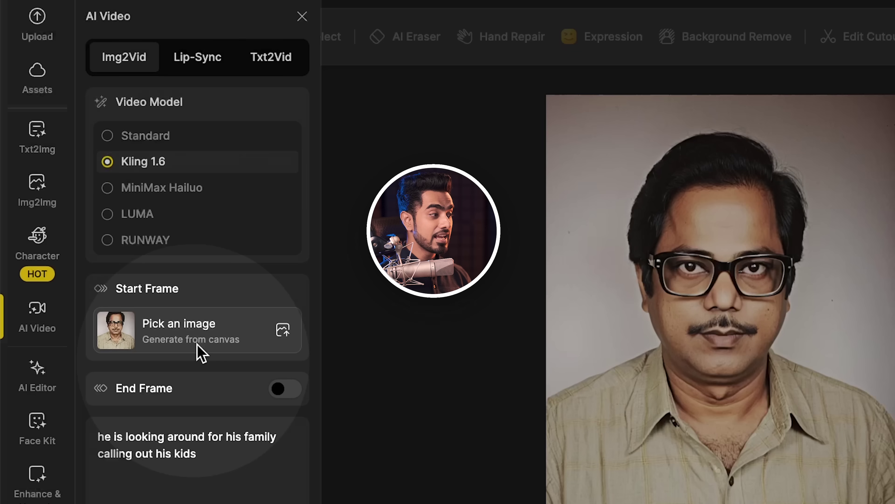
pyautogui.moveTo(277, 143)
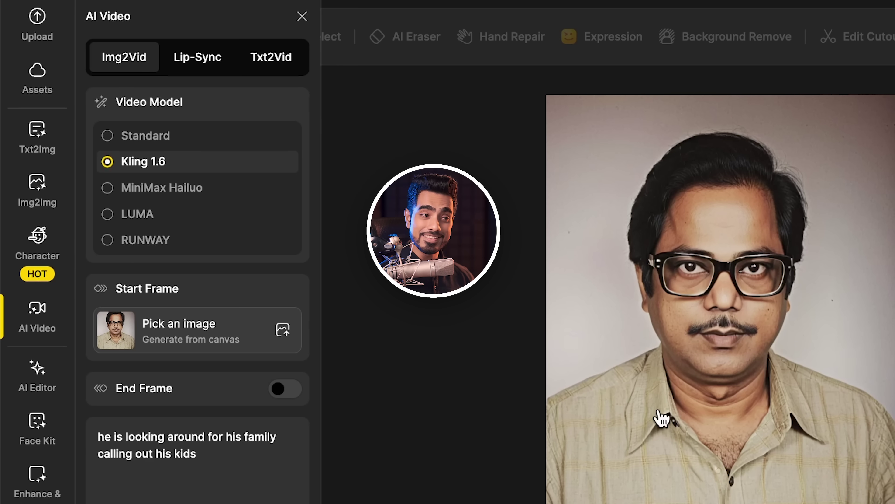
pyautogui.moveTo(144, 170)
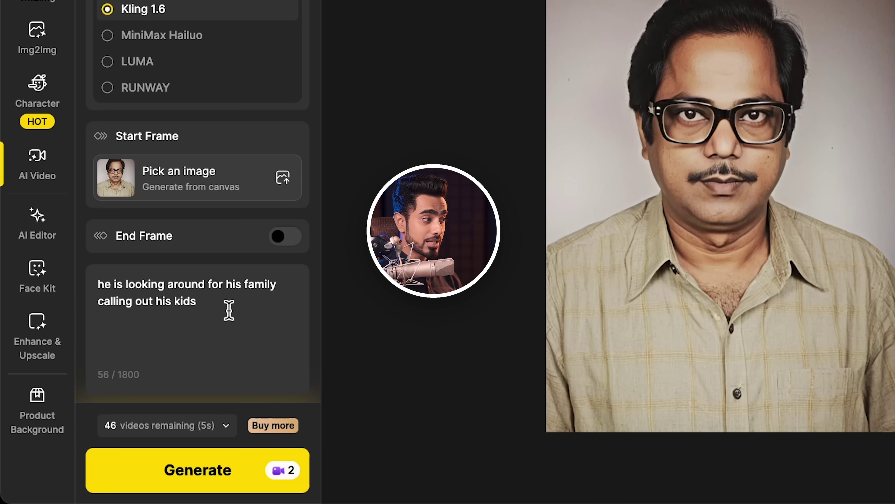
pyautogui.moveTo(230, 458); pyautogui.dragTo(53, 428)
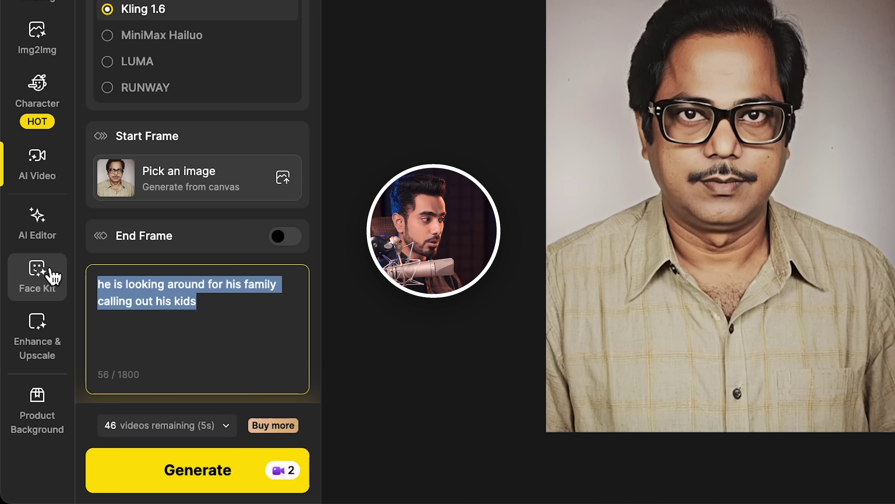
pyautogui.write('he nods left and right')
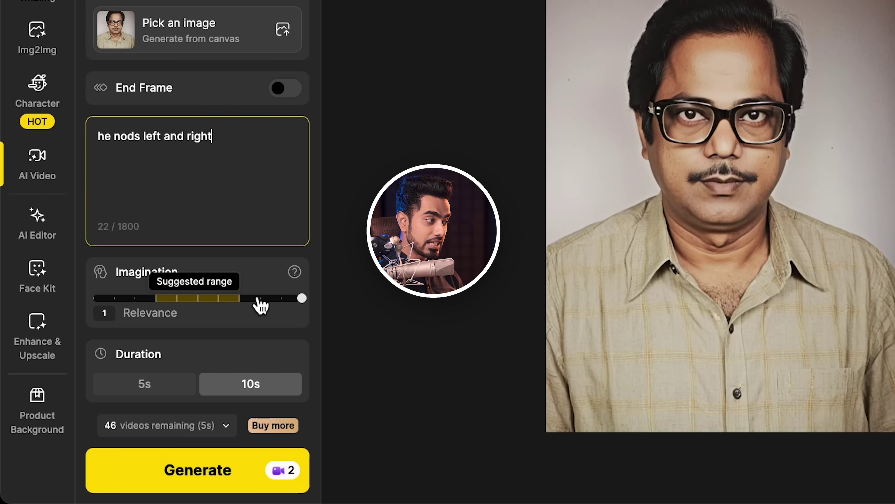
pyautogui.click(224, 303)
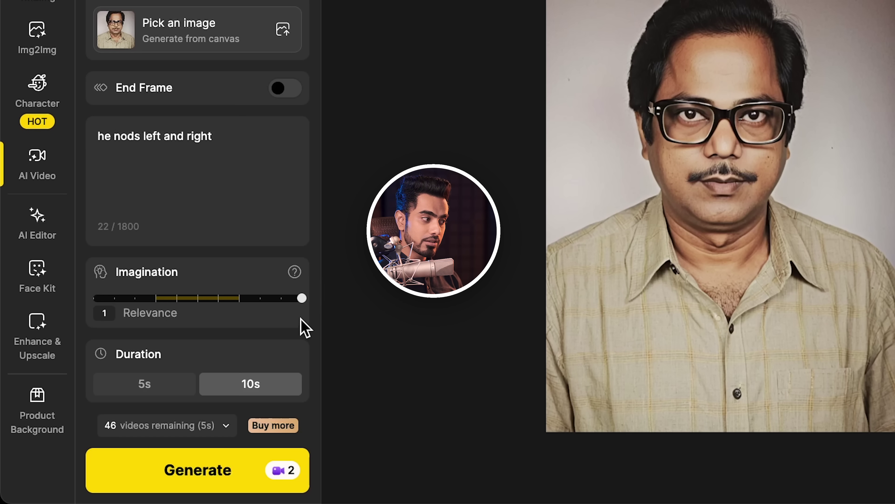
# Step: Set the video duration to 5 seconds and start generating
pyautogui.click(150, 389)
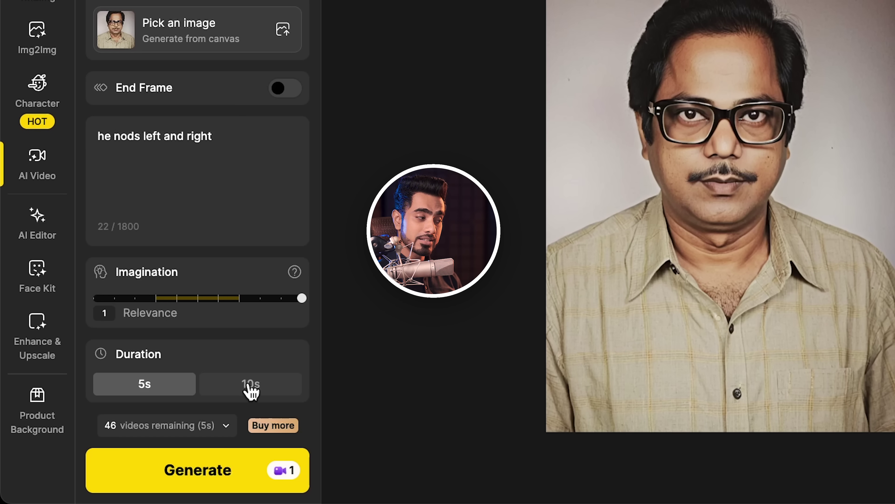
pyautogui.click(251, 390)
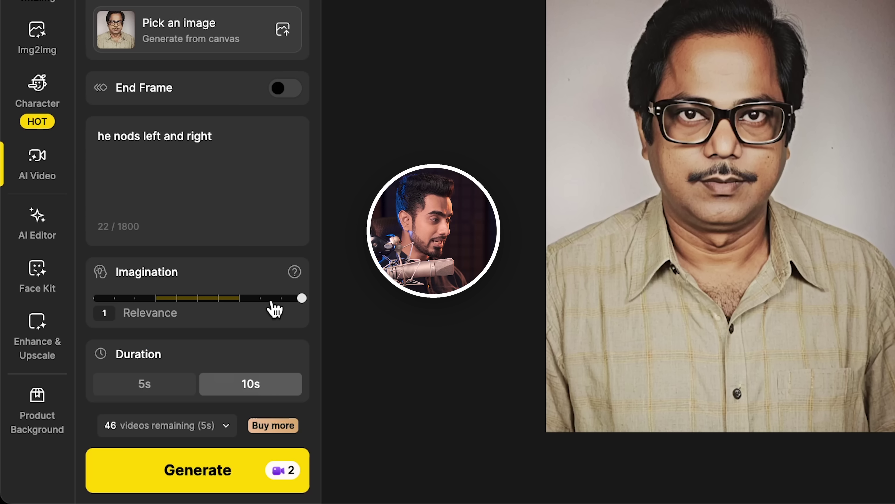
pyautogui.click(151, 390)
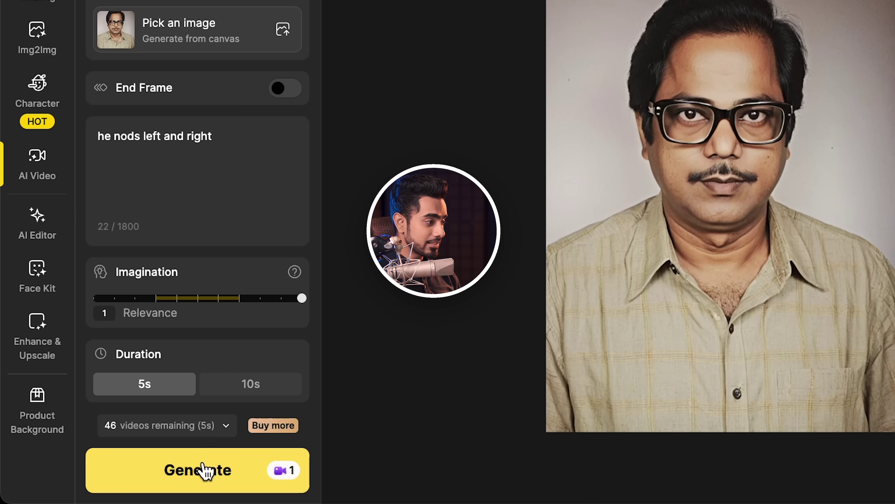
pyautogui.click(199, 476)
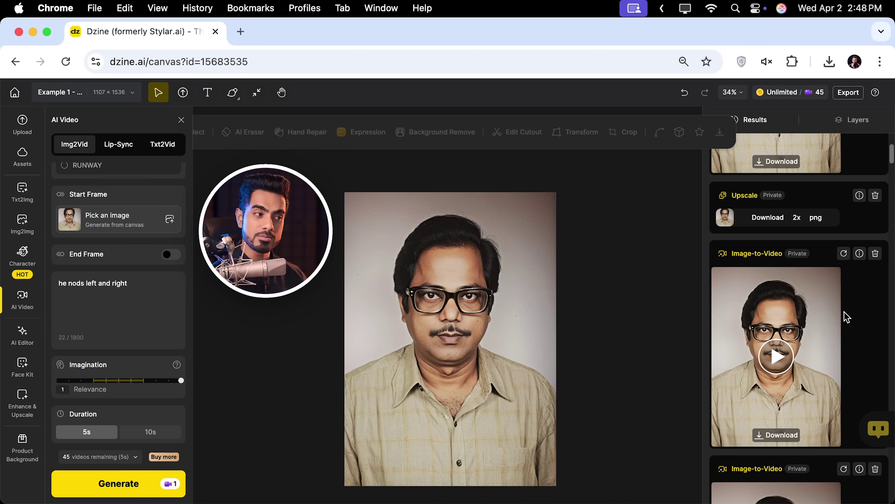
# Step: Read the prompt behind the earlier Image-to-Video result in the Results panel
pyautogui.scroll(1, 847, 317)
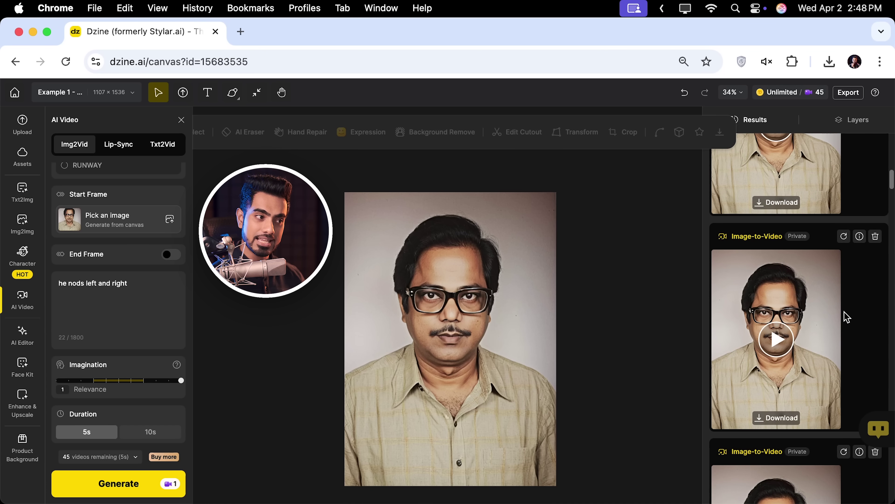
pyautogui.scroll(-3, 847, 317)
pyautogui.scroll(4, 847, 316)
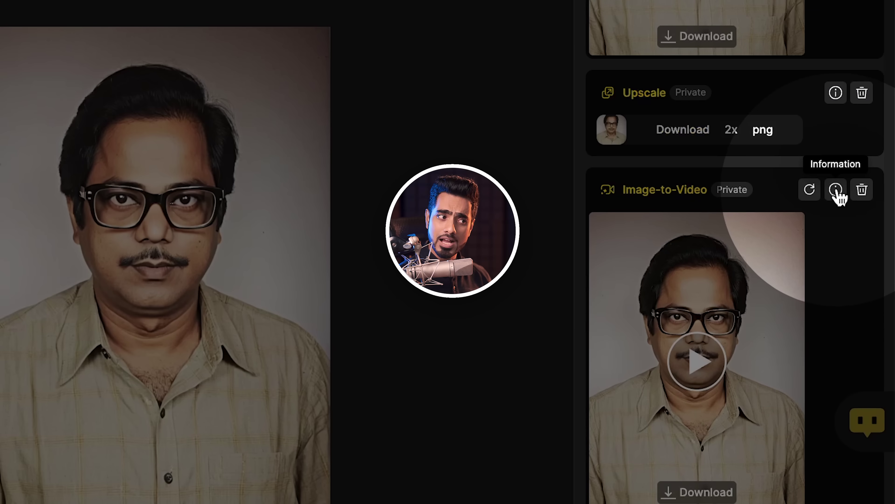
pyautogui.click(859, 292)
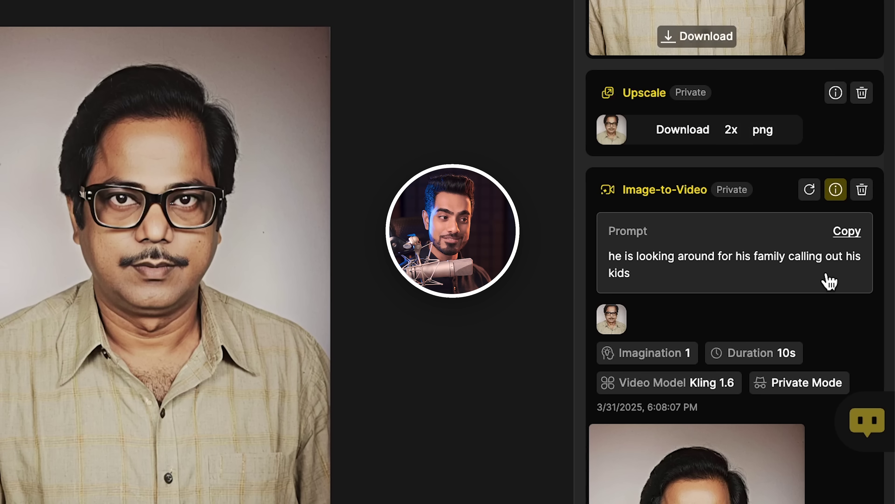
pyautogui.scroll(-5, 830, 275)
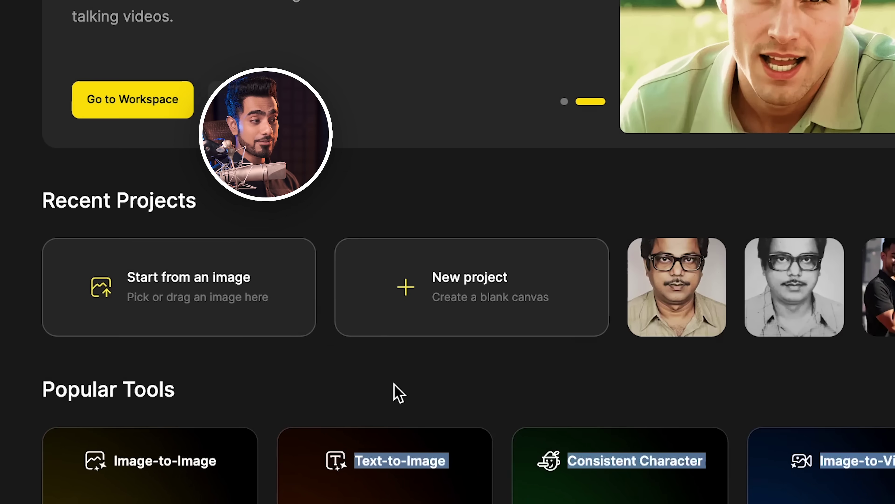
# Step: Create a new project and begin building a character from images
pyautogui.click(449, 296)
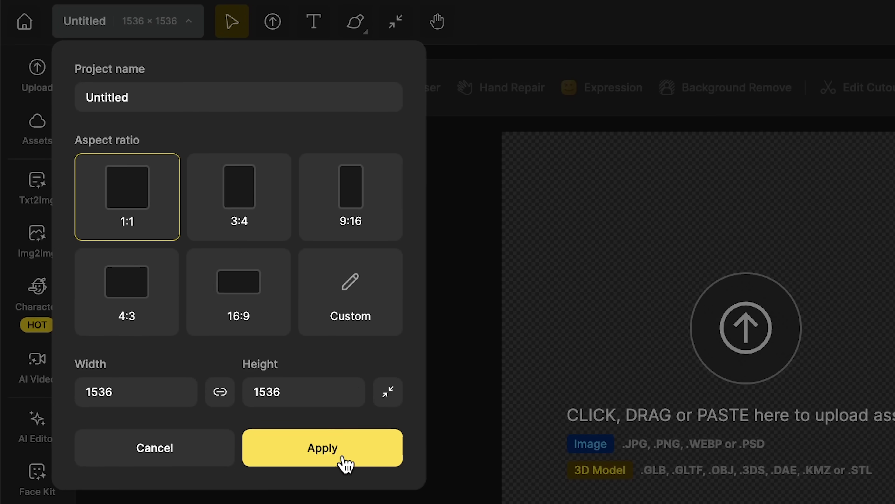
pyautogui.click(343, 462)
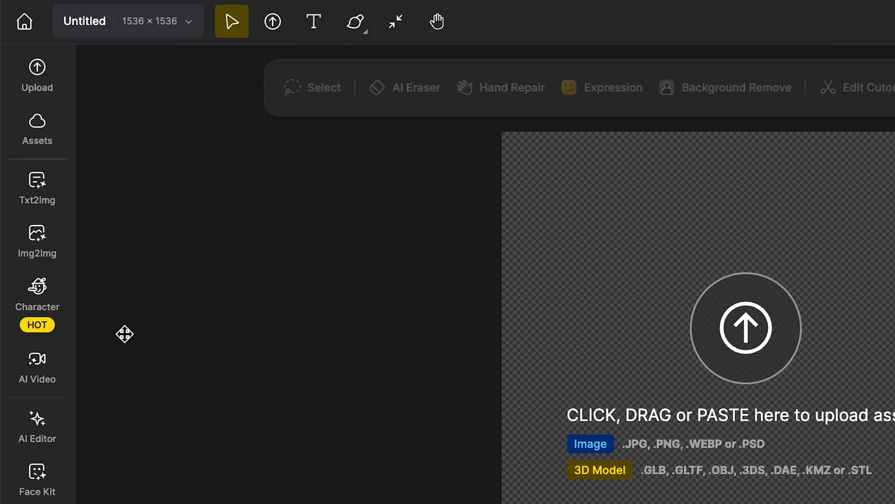
pyautogui.click(40, 311)
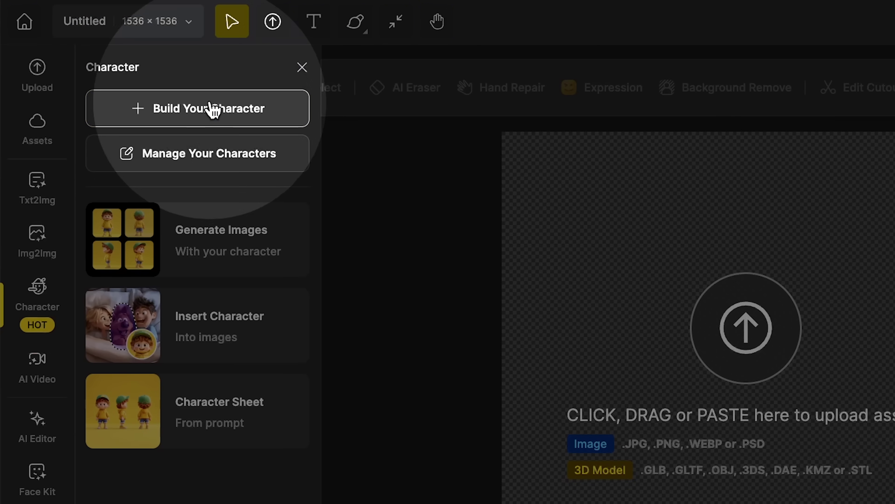
pyautogui.click(205, 112)
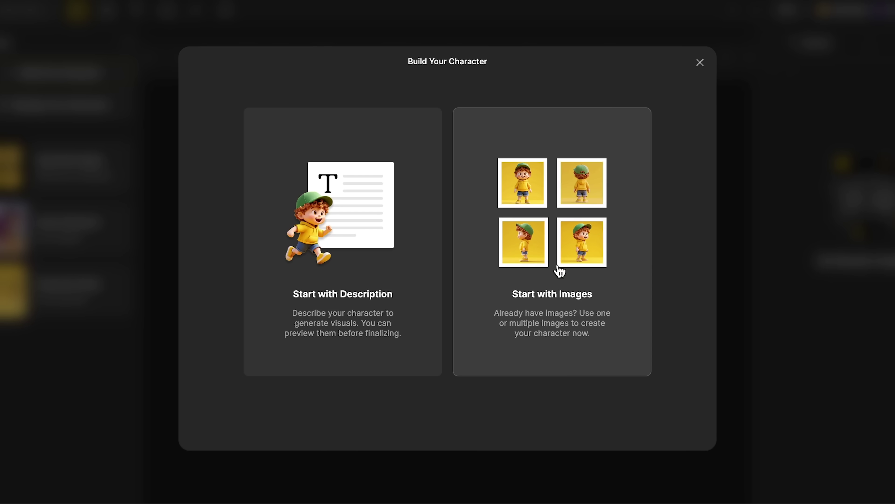
pyautogui.click(564, 280)
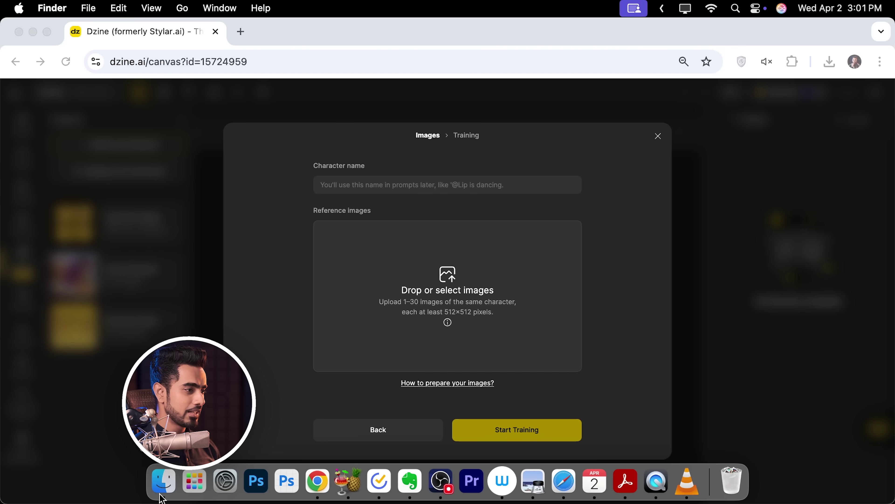
# Step: Add the grandfather portrait, name the character Grandfather v2, and start training
pyautogui.click(162, 497)
pyautogui.moveTo(569, 298); pyautogui.dragTo(321, 256)
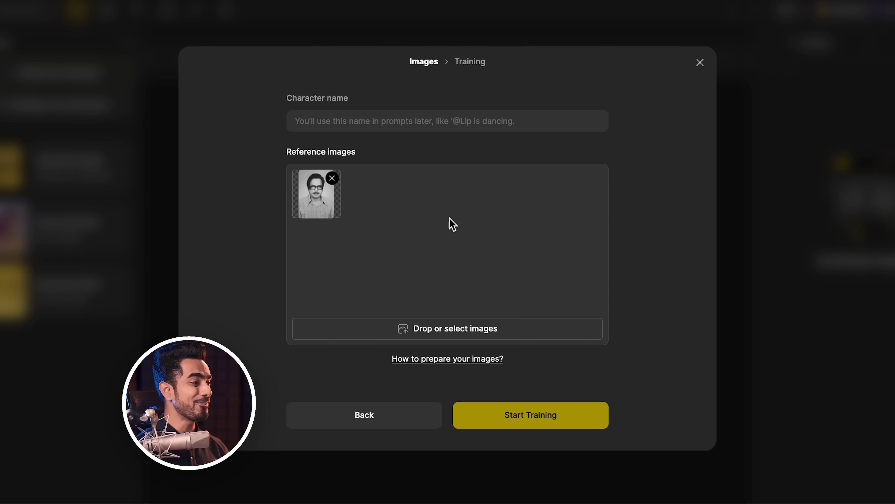
pyautogui.click(390, 120)
pyautogui.write('Grandfather v2')
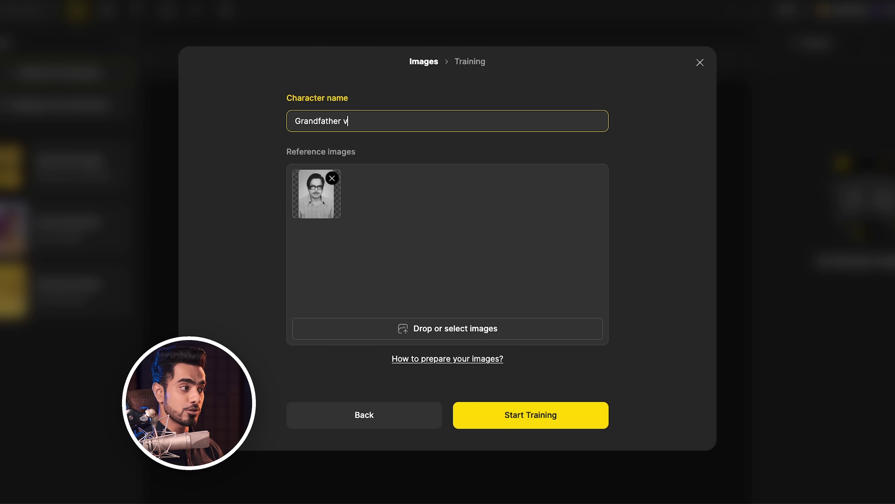
pyautogui.click(547, 424)
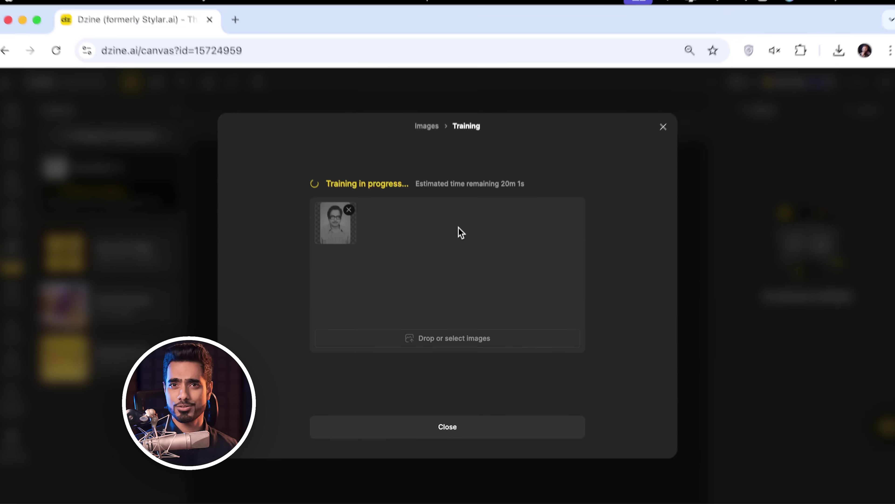
# Step: Close the training window and pick the trained Grandfather character for image generation
pyautogui.click(450, 439)
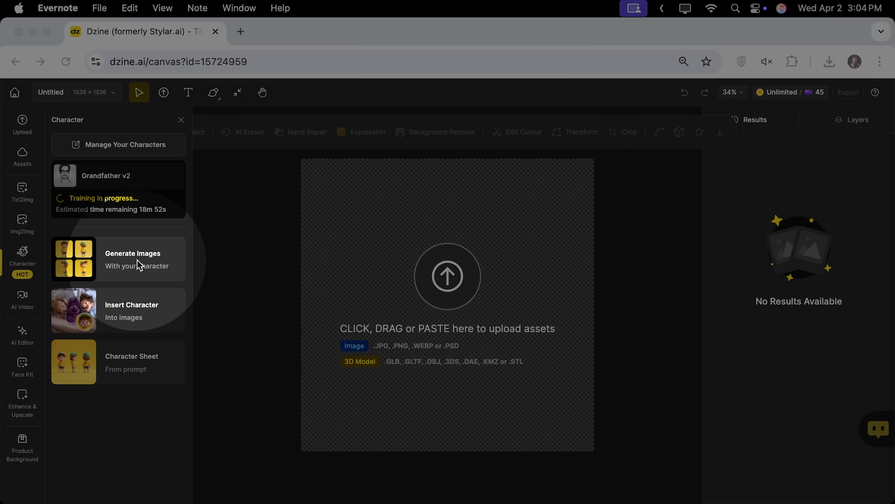
pyautogui.click(136, 260)
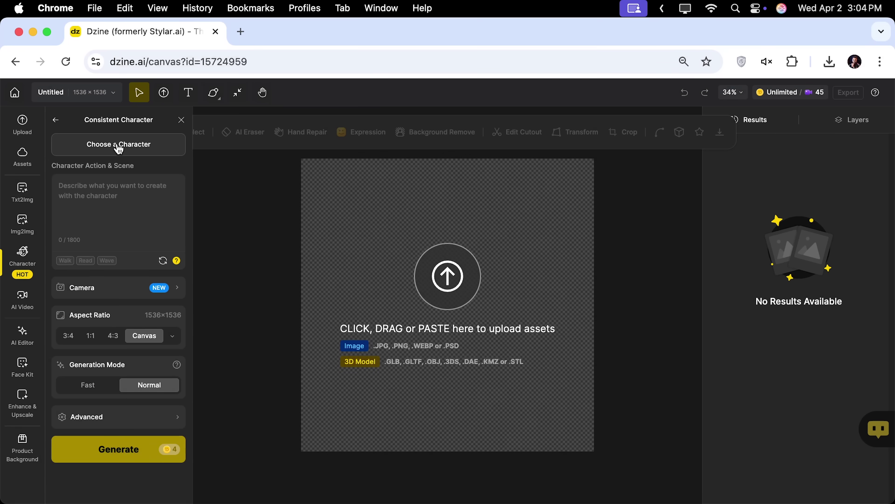
pyautogui.click(119, 144)
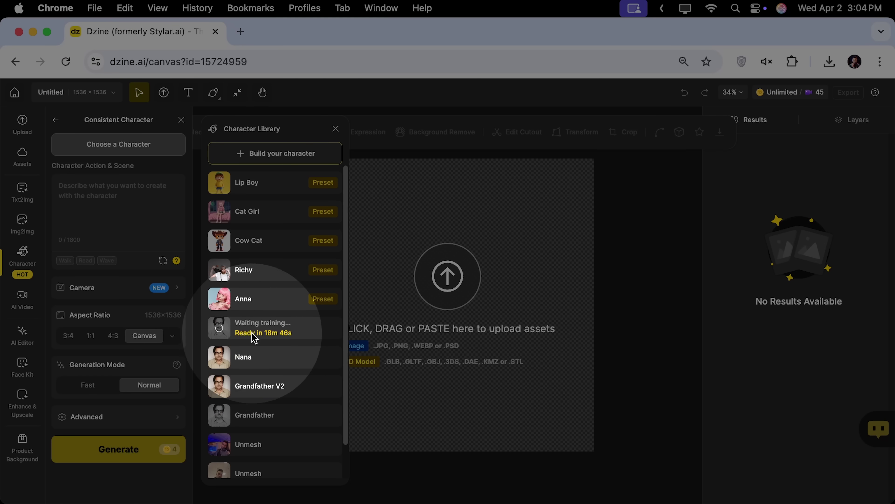
pyautogui.click(260, 419)
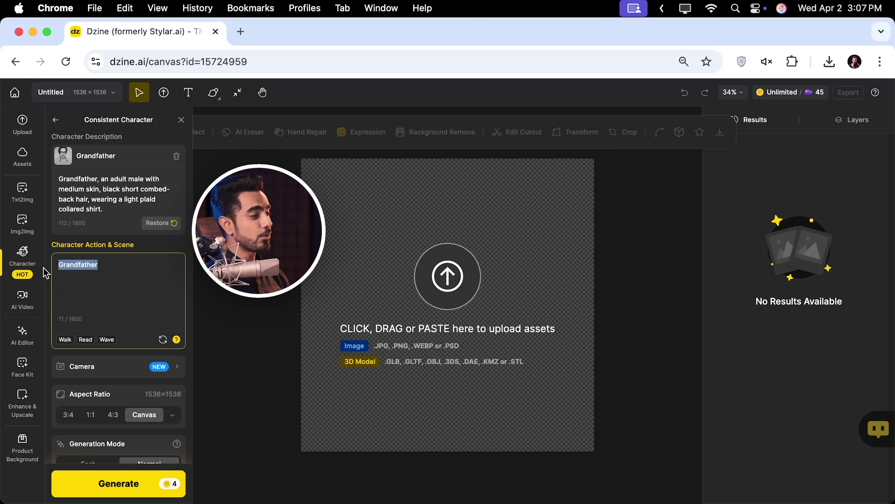
# Step: Paste the 1970s veranda rotary-telephone scene description into Character Action & Scene
pyautogui.write('Grandfather, Indian man in the 1970s, sitting on a wooden chair in a small veranda filled with potted plants, using a black rotary dial telephone with a long cord, sunlight falling on his face, garden in the background, wearing a light cotton shirt and loose pants, relaxed and thoughtful expression, realistic photo, warm tones')
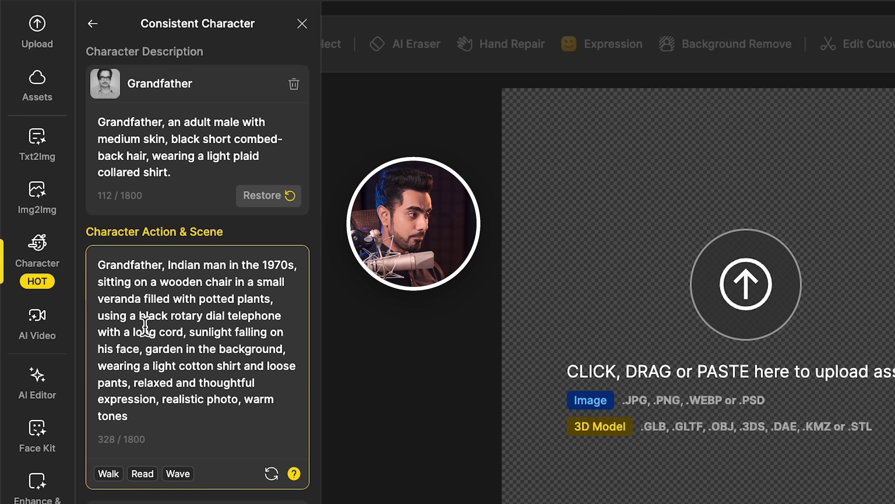
# Step: Check the camera shot options, then generate Grandfather in the veranda telephone scene
pyautogui.moveTo(202, 315); pyautogui.dragTo(200, 360)
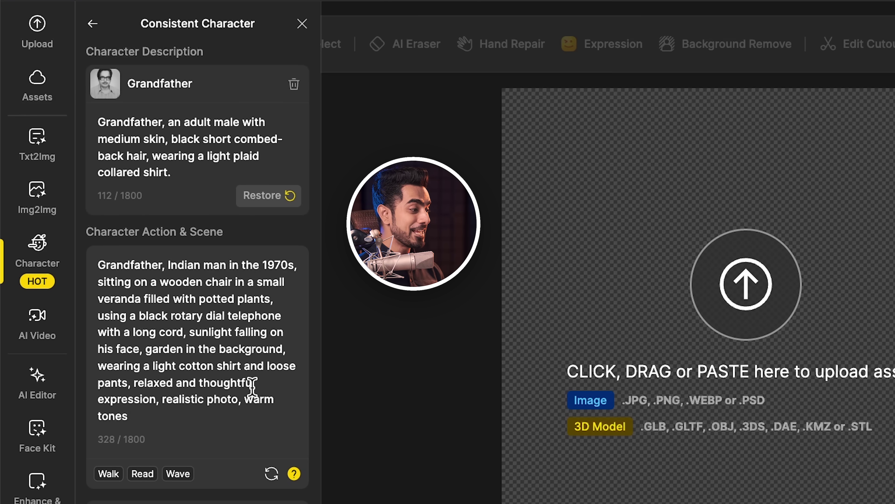
pyautogui.scroll(-5, 252, 386)
pyautogui.click(236, 363)
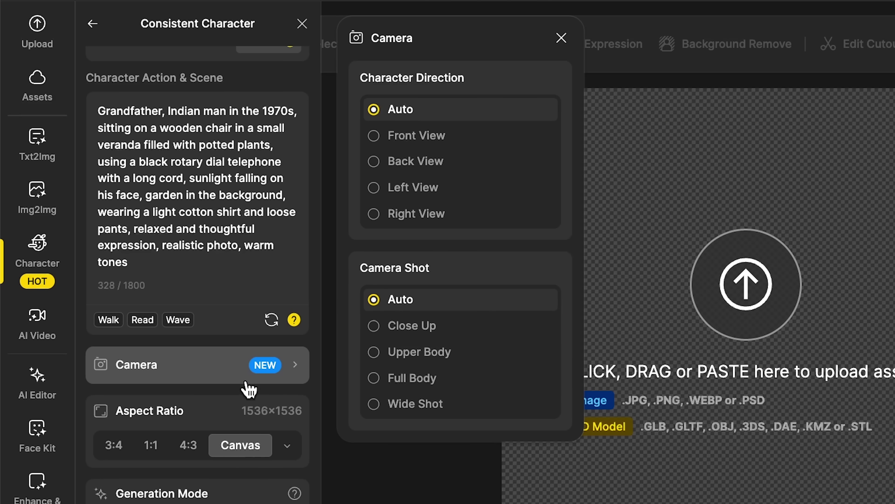
pyautogui.scroll(-5, 254, 386)
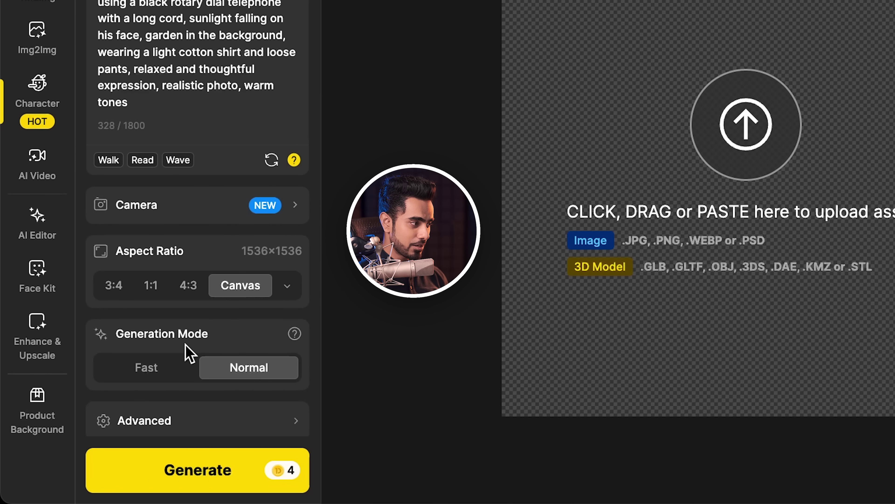
pyautogui.click(218, 474)
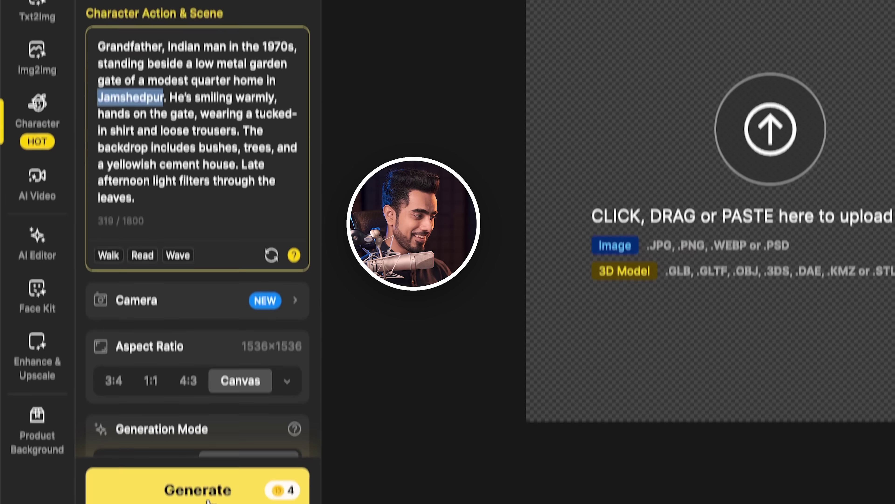
# Step: Generate Grandfather at the Jamshedpur garden gate and browse through the resulting images
pyautogui.click(215, 497)
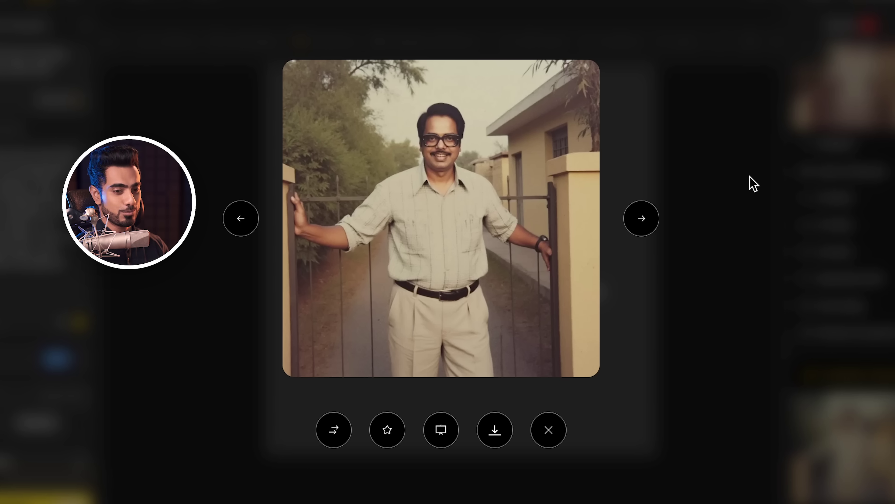
pyautogui.press('Right')
pyautogui.press('Right')
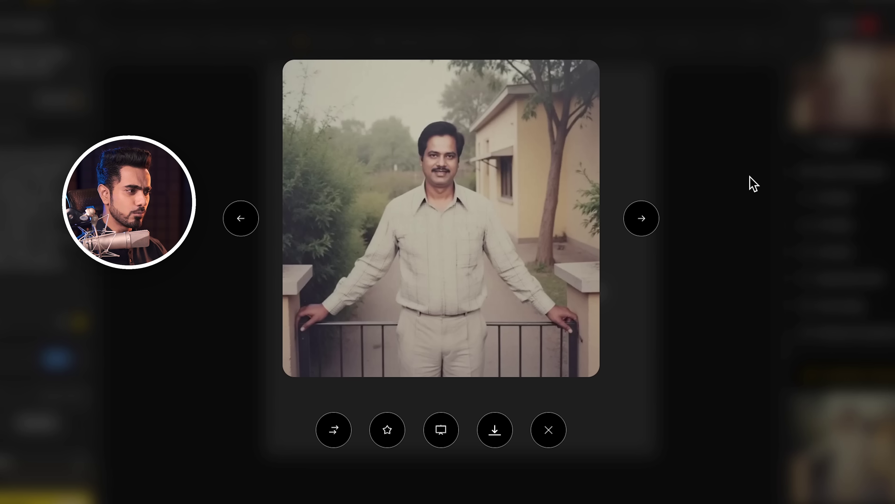
pyautogui.press('Right')
pyautogui.press('Right')
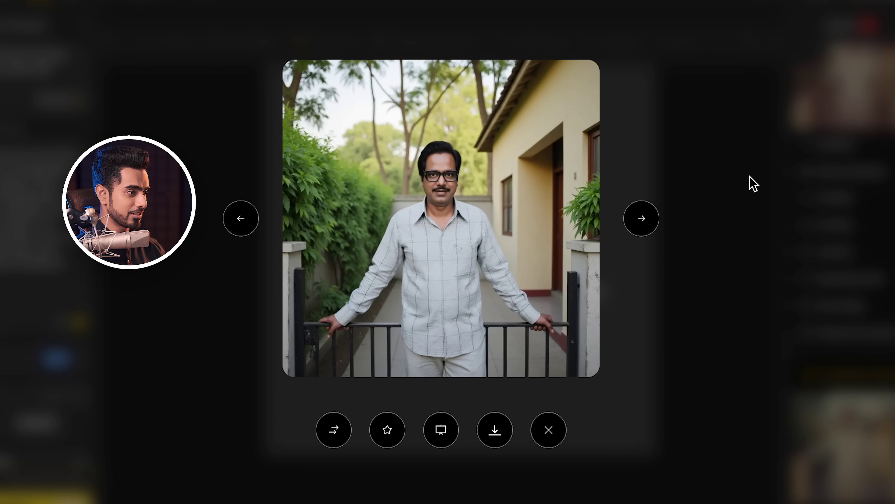
pyautogui.press('Right')
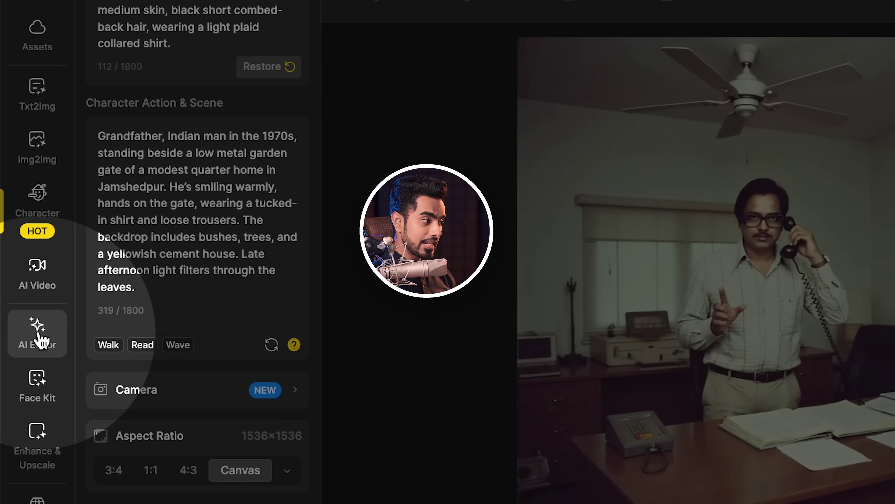
# Step: Switch to the AI Editor's Insert Object tool for the office telephone image
pyautogui.click(37, 337)
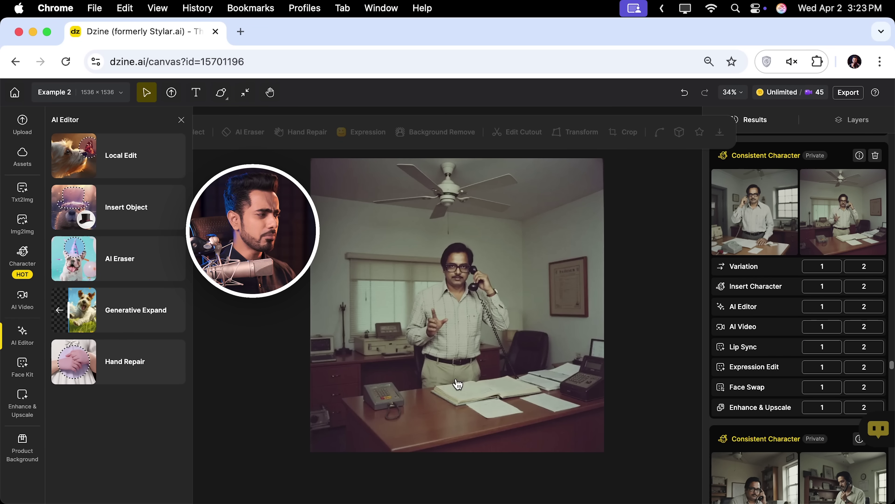
pyautogui.click(148, 211)
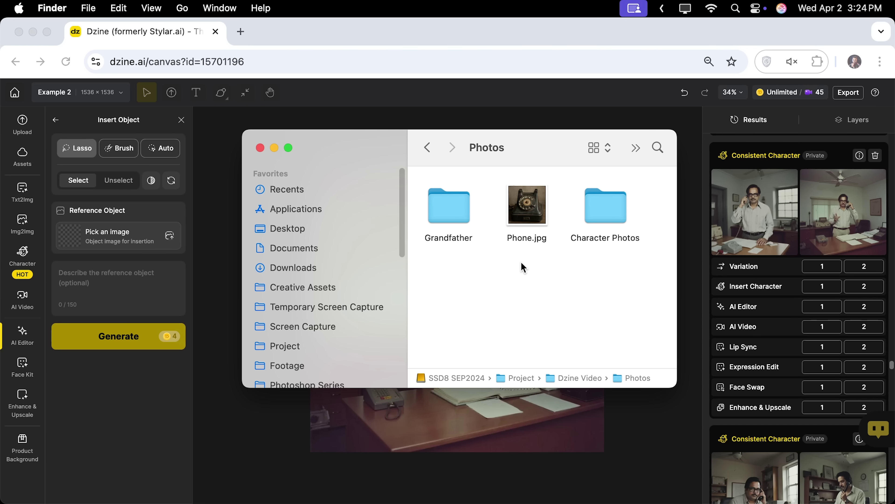
# Step: Insert a rotary phone onto the office desk using Phone.jpg from the Photos folder
pyautogui.doubleClick(526, 206)
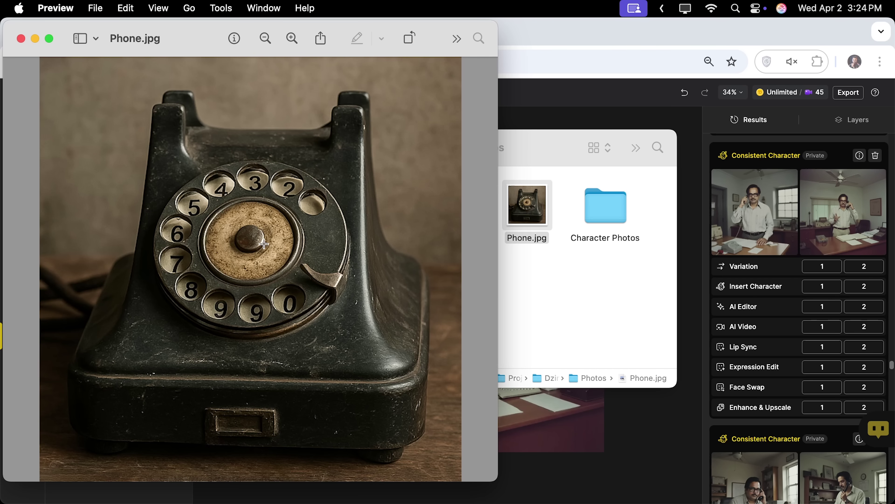
pyautogui.click(21, 39)
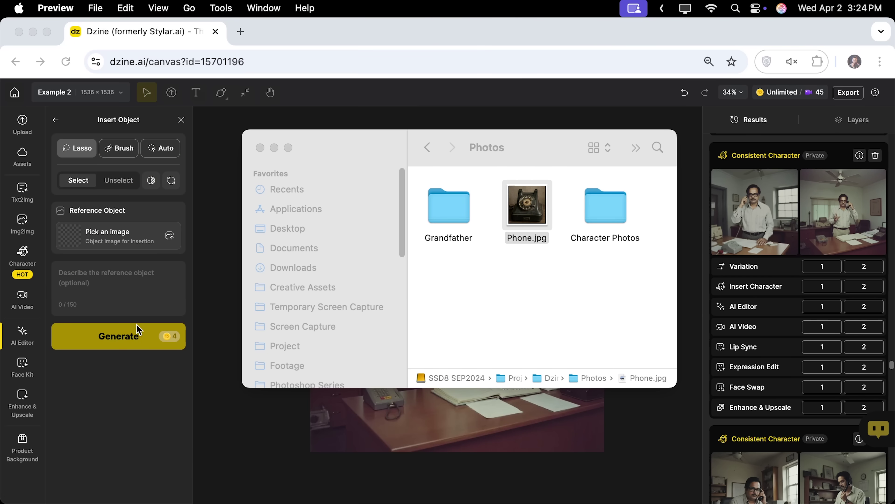
pyautogui.press('Escape')
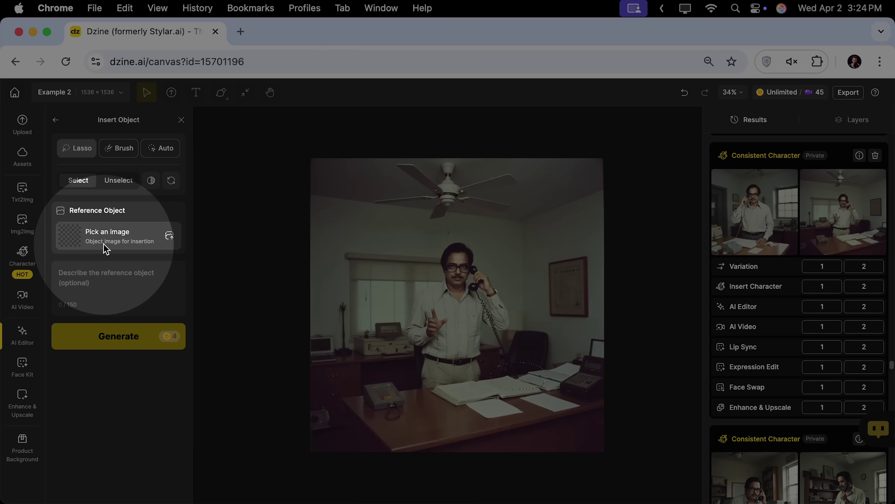
pyautogui.click(106, 236)
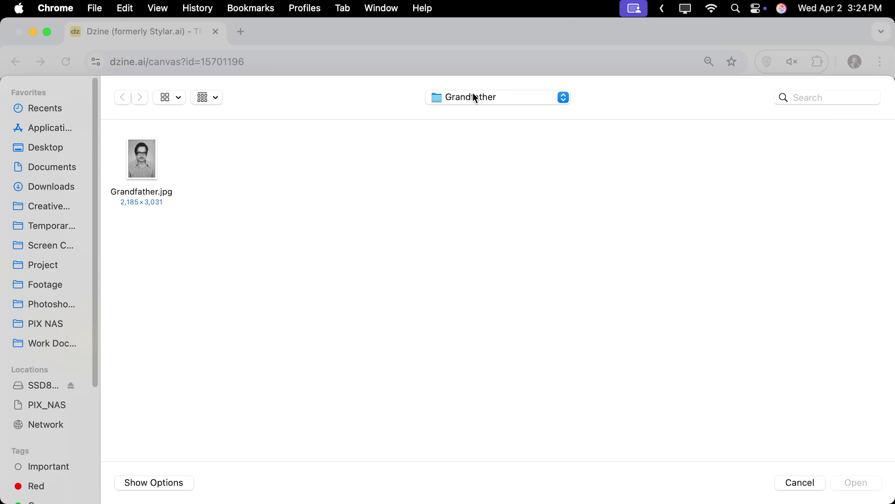
pyautogui.click(475, 98)
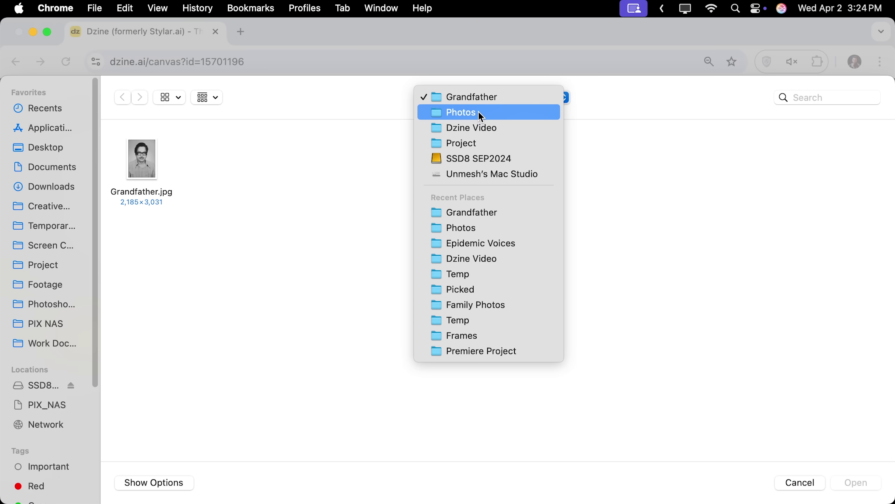
pyautogui.click(481, 115)
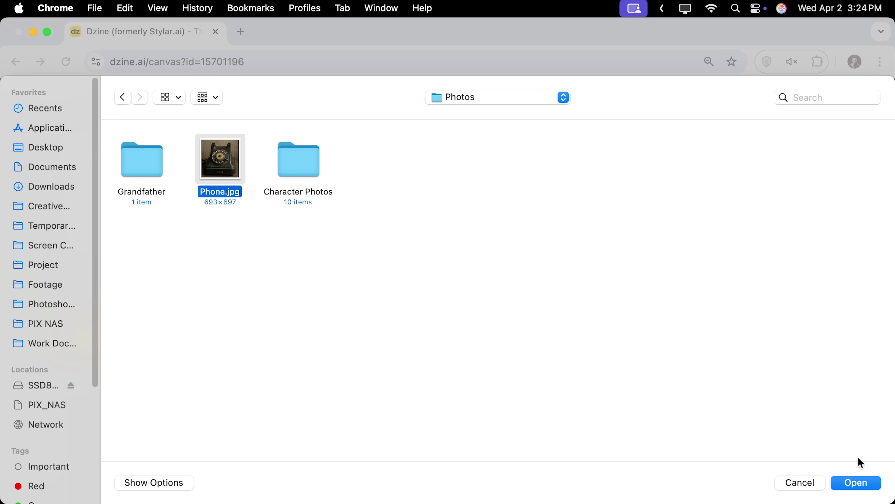
pyautogui.click(858, 482)
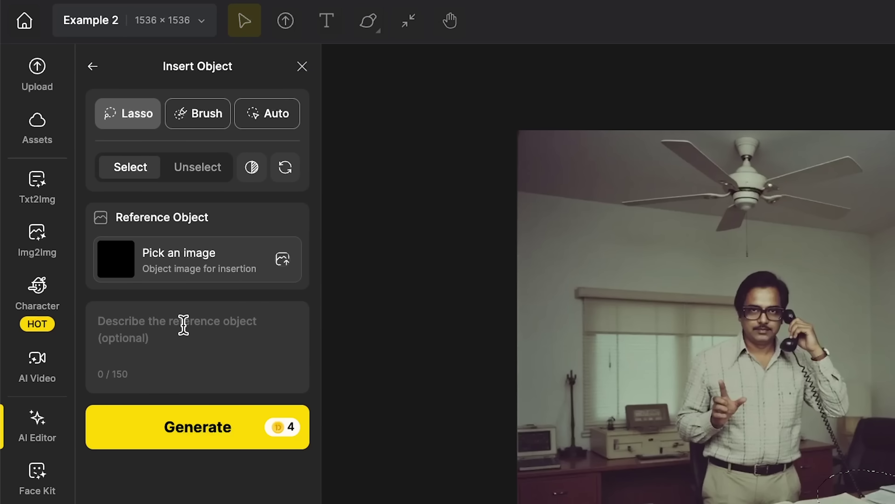
pyautogui.click(215, 450)
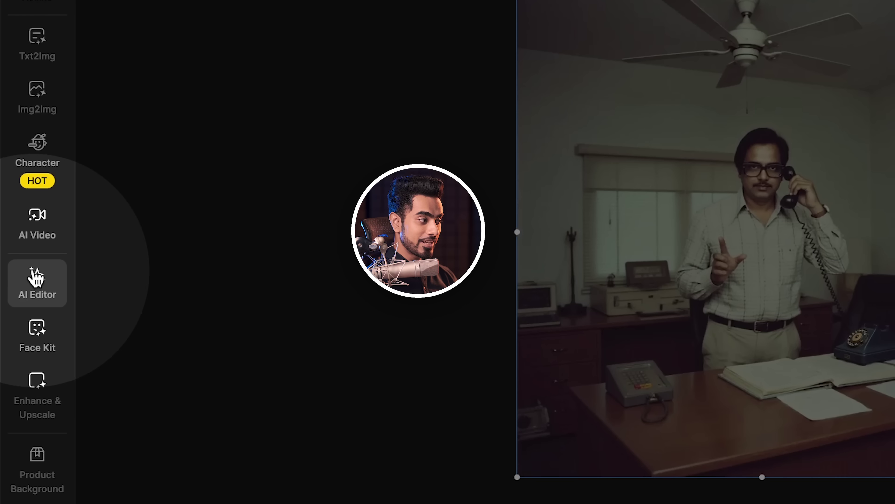
# Step: Erase the grey desk phone with AI Eraser and place the first result on the canvas
pyautogui.click(22, 334)
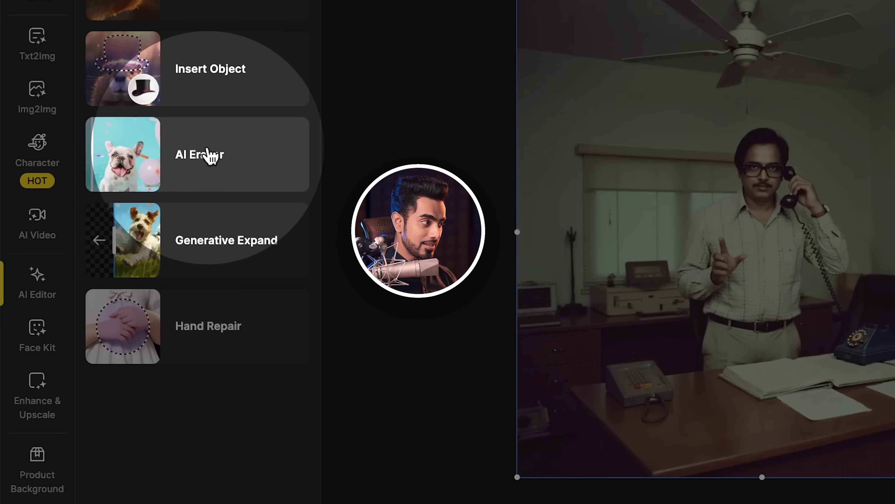
pyautogui.click(208, 154)
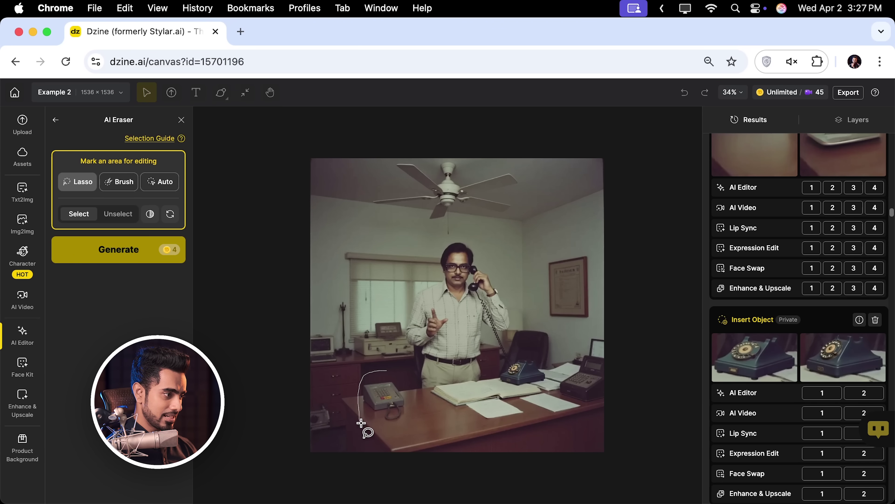
pyautogui.moveTo(404, 425)
pyautogui.mouseDown()
pyautogui.moveTo(421, 408)
pyautogui.moveTo(413, 379)
pyautogui.mouseUp()
pyautogui.click(155, 240)
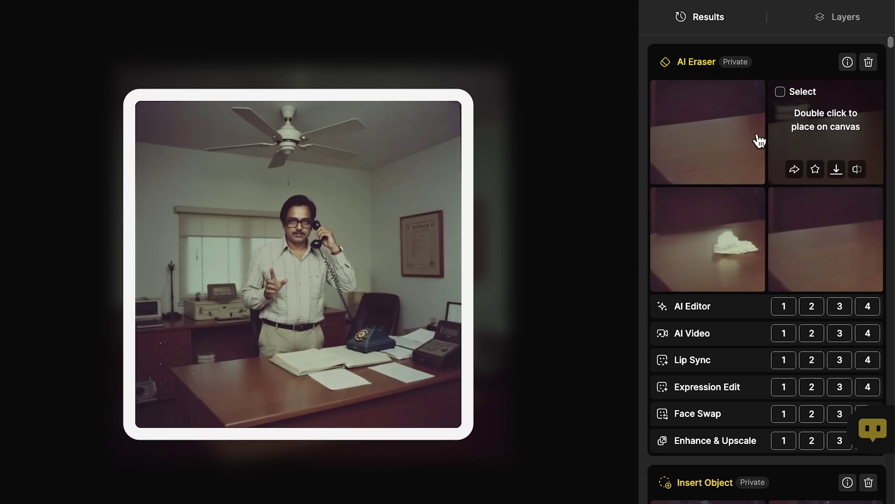
pyautogui.doubleClick(706, 123)
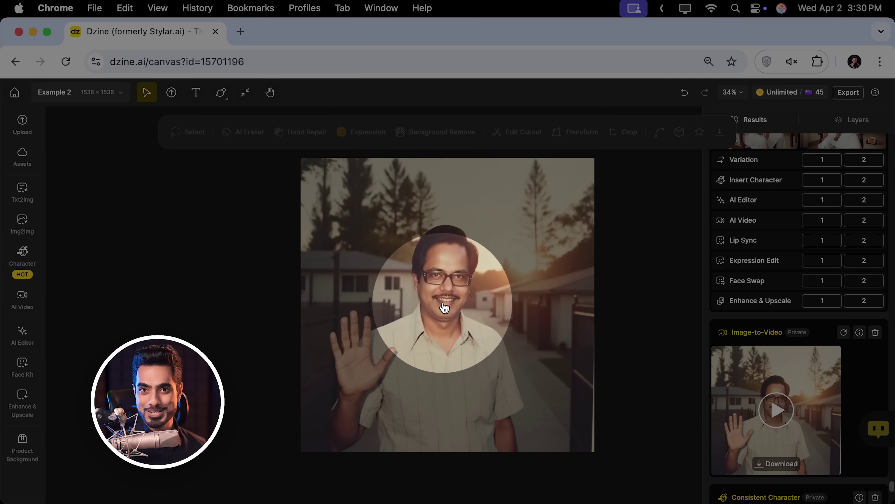
# Step: Generate an Img2Vid clip of the waving man with the prompt 'he is waving goodbye and smiling'
pyautogui.click(449, 288)
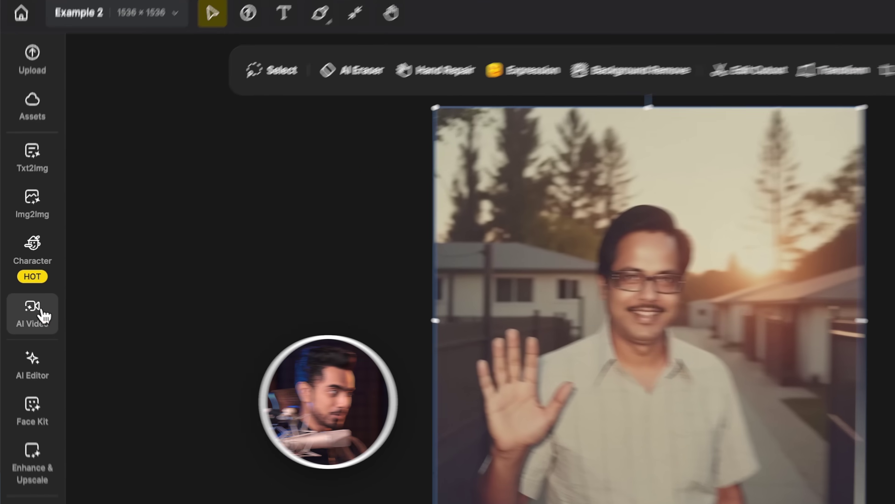
pyautogui.click(22, 298)
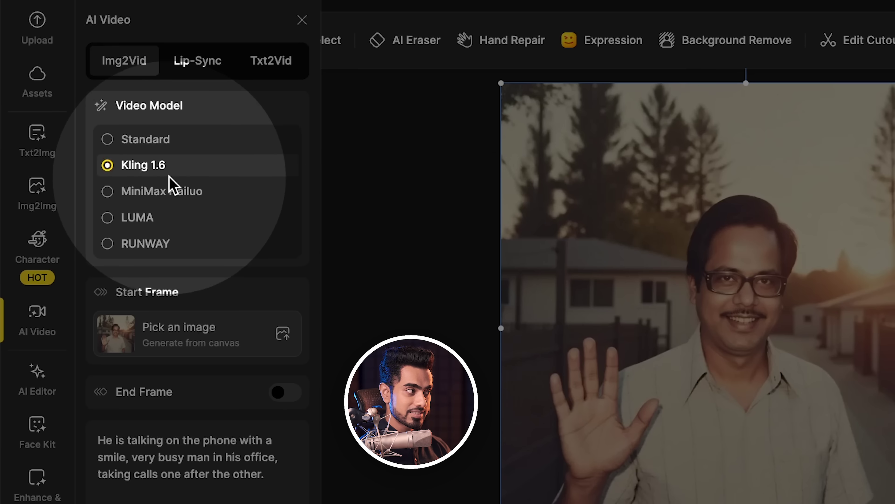
pyautogui.moveTo(166, 172)
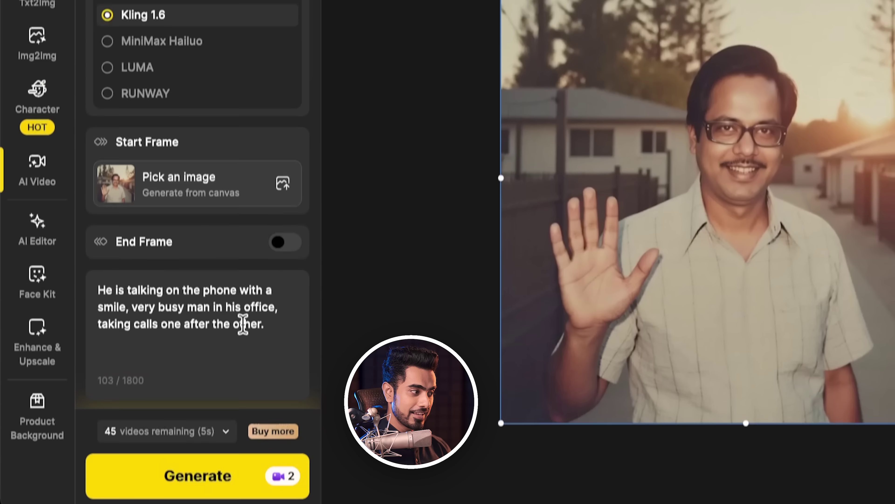
pyautogui.moveTo(242, 472); pyautogui.dragTo(224, 455)
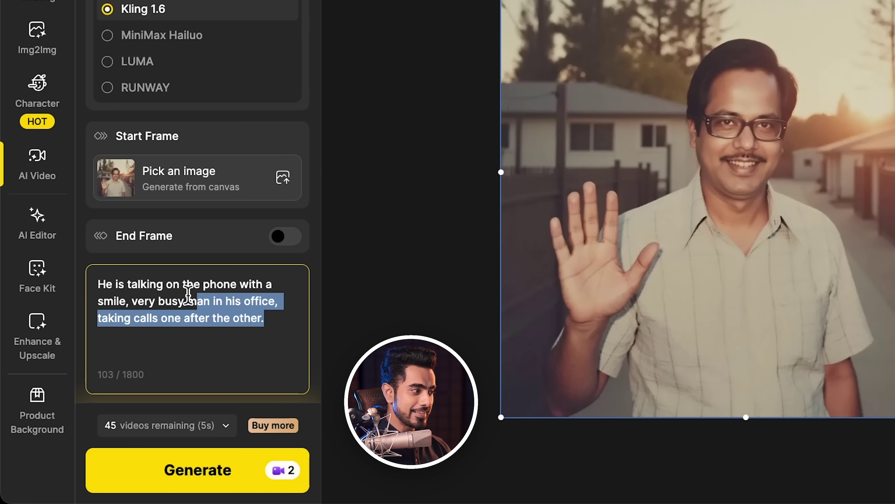
pyautogui.hotkey('ctrl', 'a')
pyautogui.write('he is')
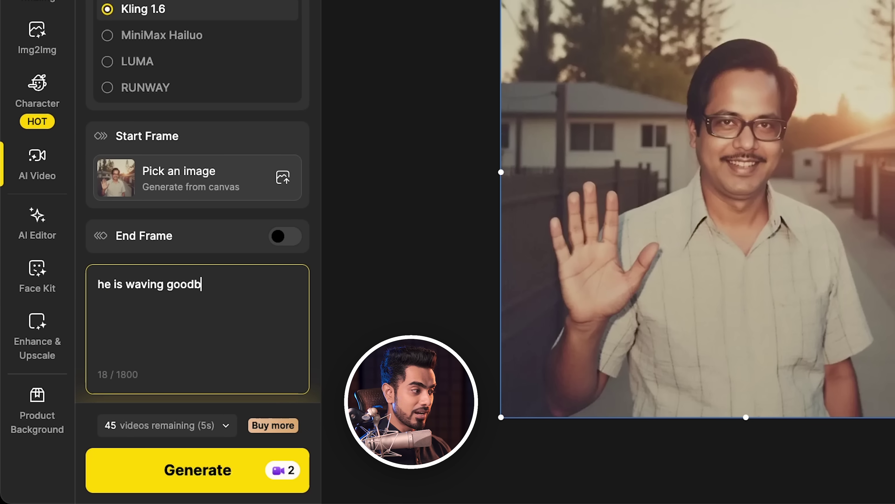
pyautogui.scroll(-4, 262, 341)
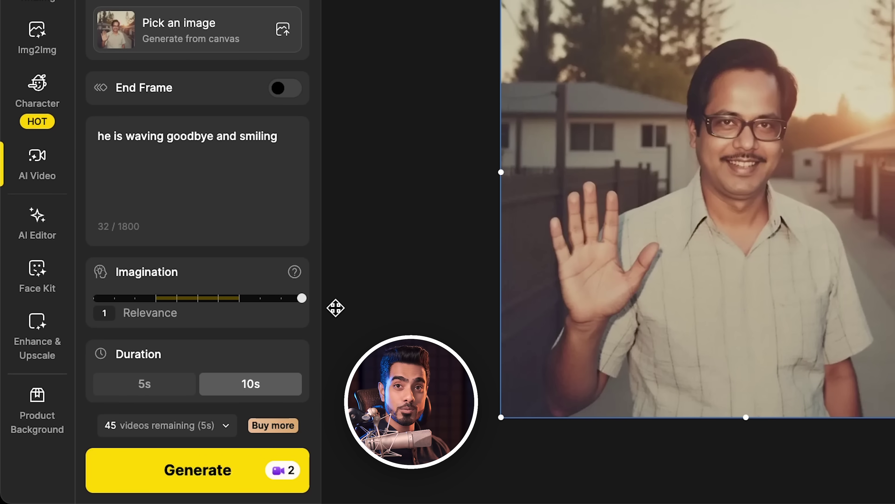
pyautogui.click(203, 482)
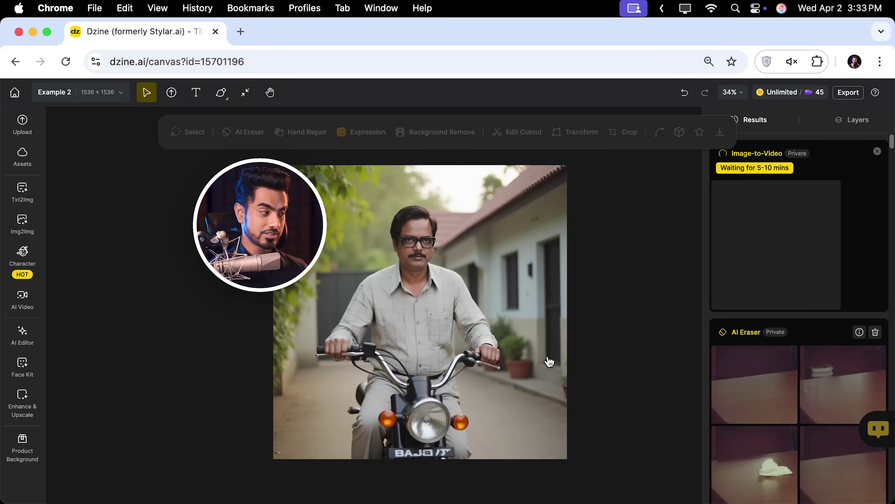
# Step: Generate an Img2Vid clip of the motorcycle image using the pasted 1970s narrow-street riding prompt
pyautogui.click(22, 300)
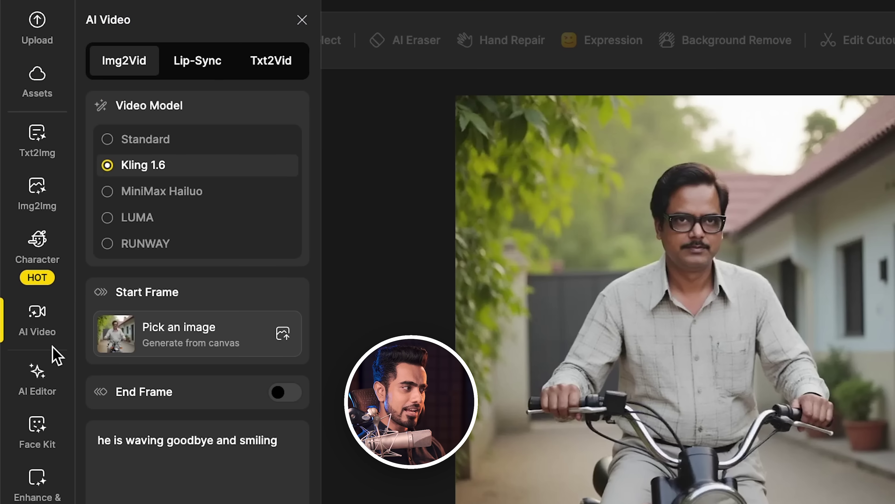
pyautogui.click(166, 437)
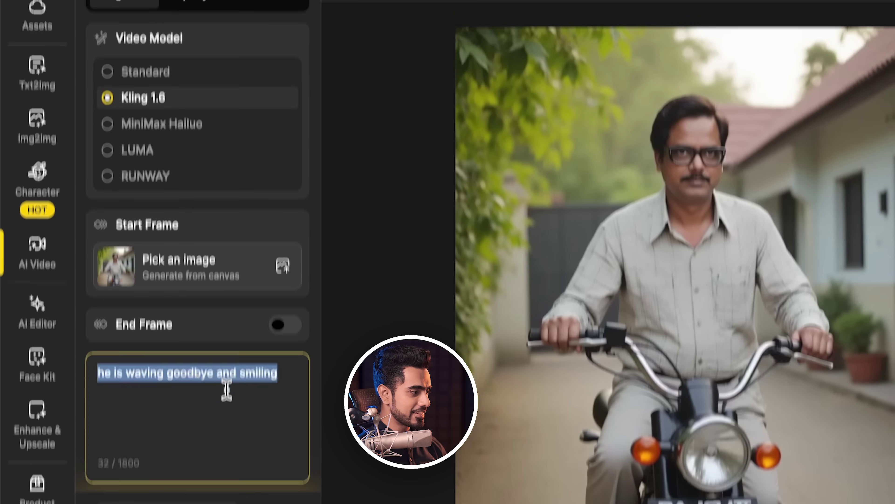
pyautogui.write('He is riding a motorcycle in high speed, slight wind around, passing through narrow streets of India in the 70s.')
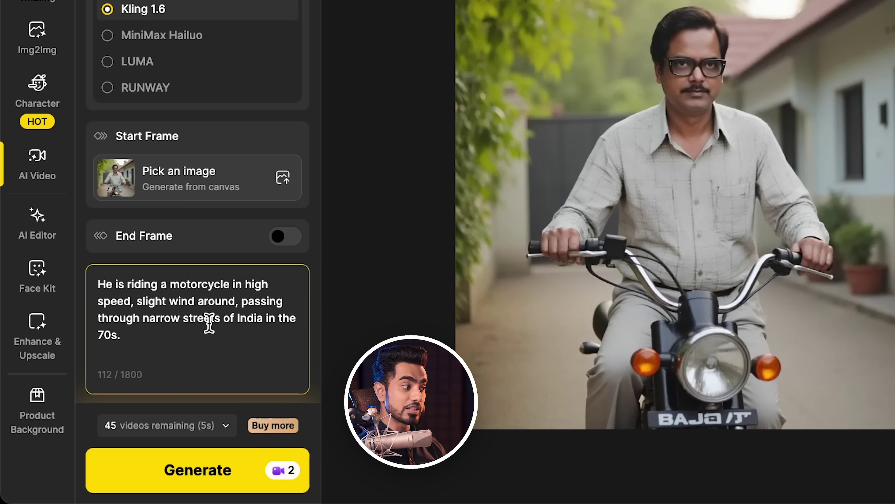
pyautogui.scroll(-2, 201, 324)
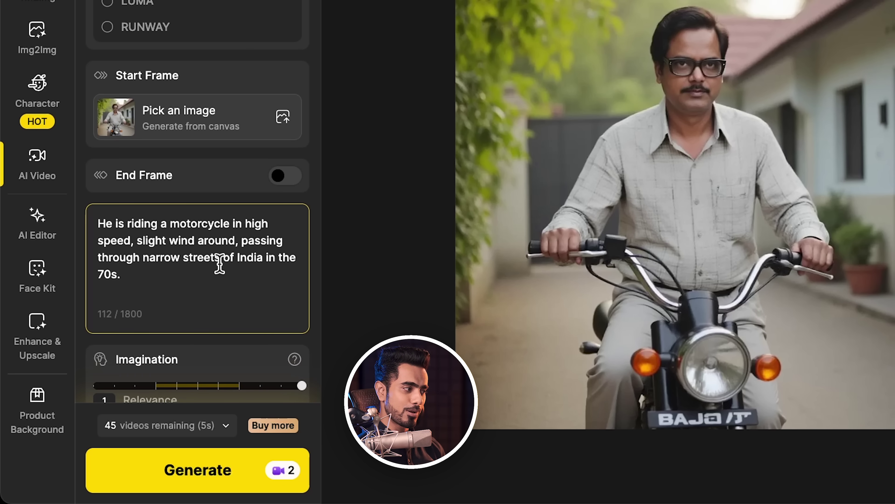
pyautogui.scroll(-3, 220, 264)
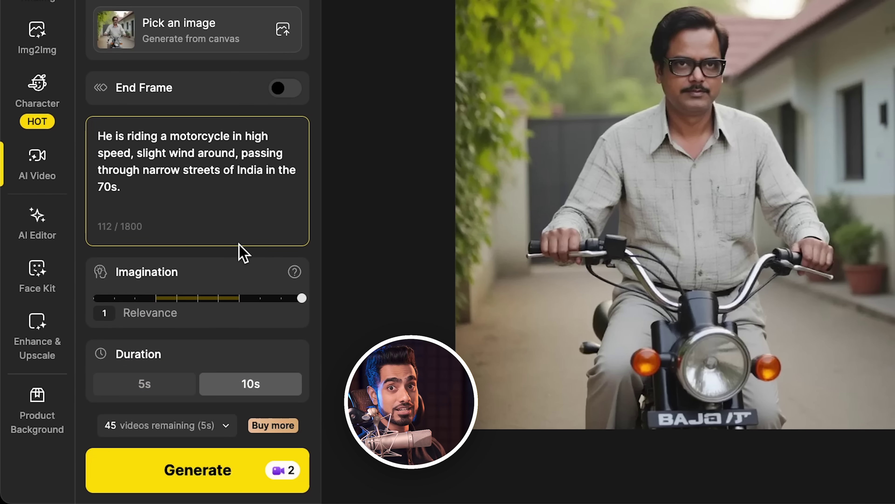
pyautogui.click(211, 479)
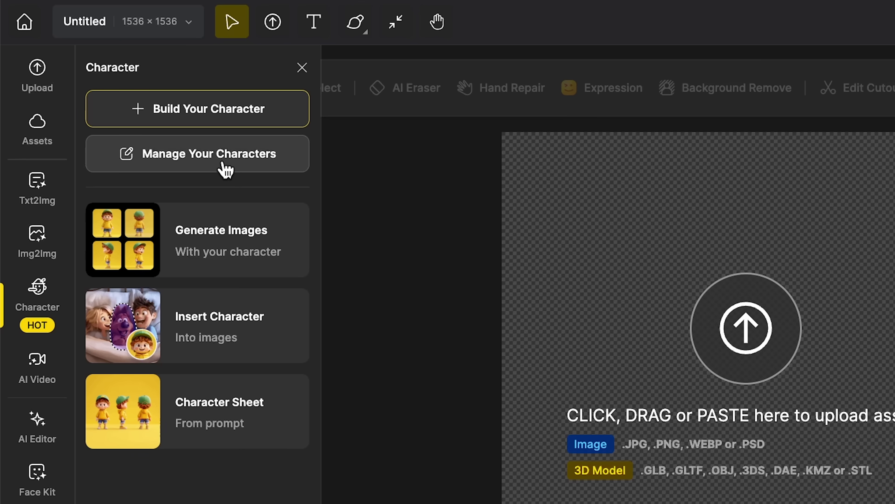
pyautogui.click(226, 165)
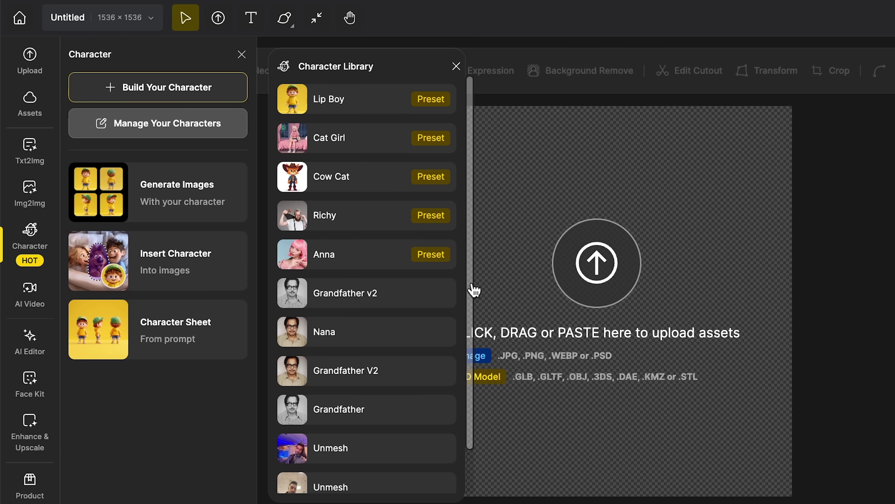
# Step: Open the Unmesh character and start the Character tool's Generate Images mode
pyautogui.moveTo(474, 287); pyautogui.dragTo(480, 346)
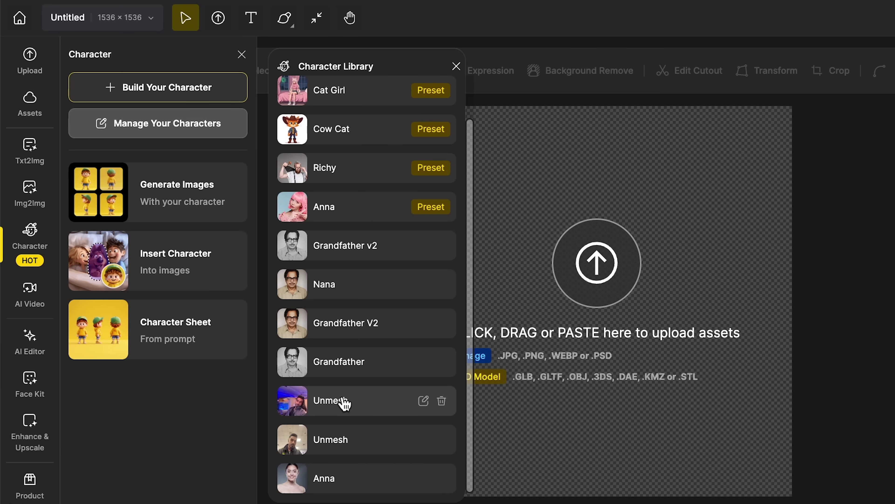
pyautogui.click(423, 402)
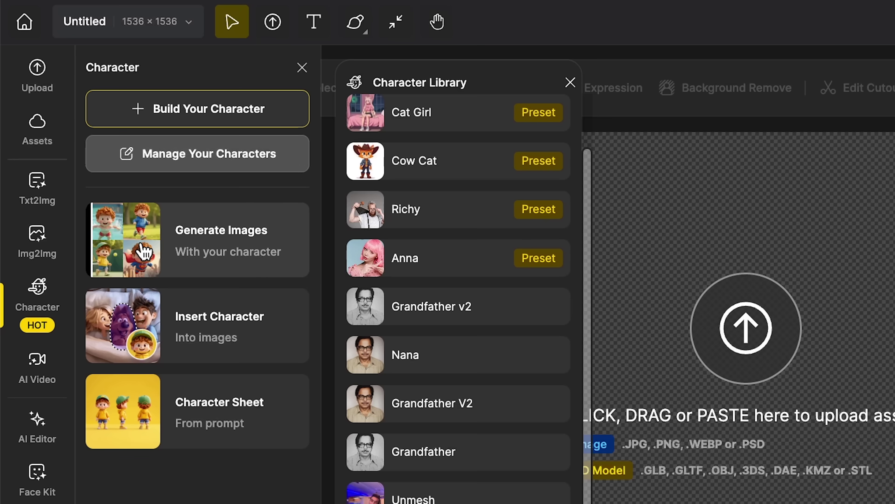
pyautogui.click(36, 303)
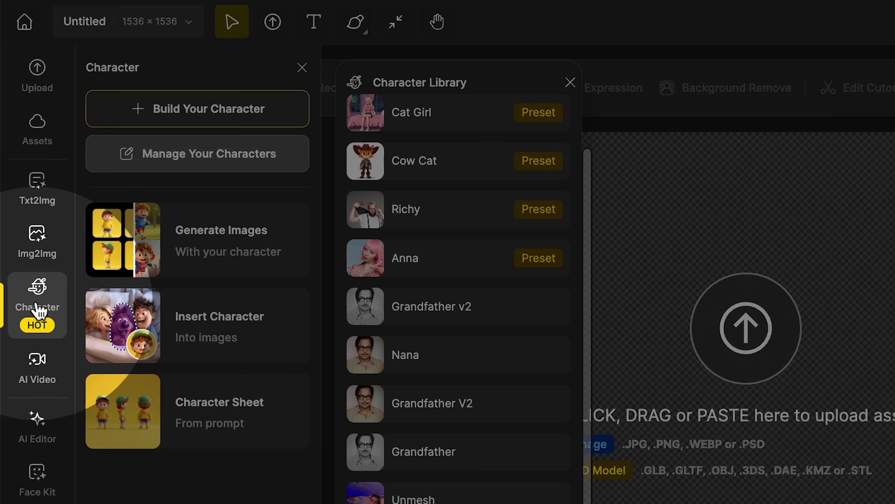
pyautogui.click(209, 240)
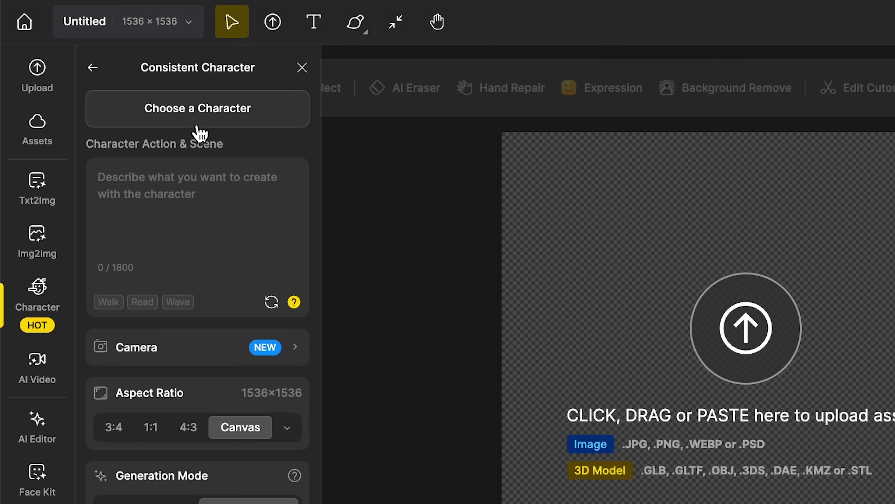
# Step: Choose Unmesh and generate him in a blue polo singing at a sunny outdoor concert
pyautogui.click(211, 117)
pyautogui.click(386, 473)
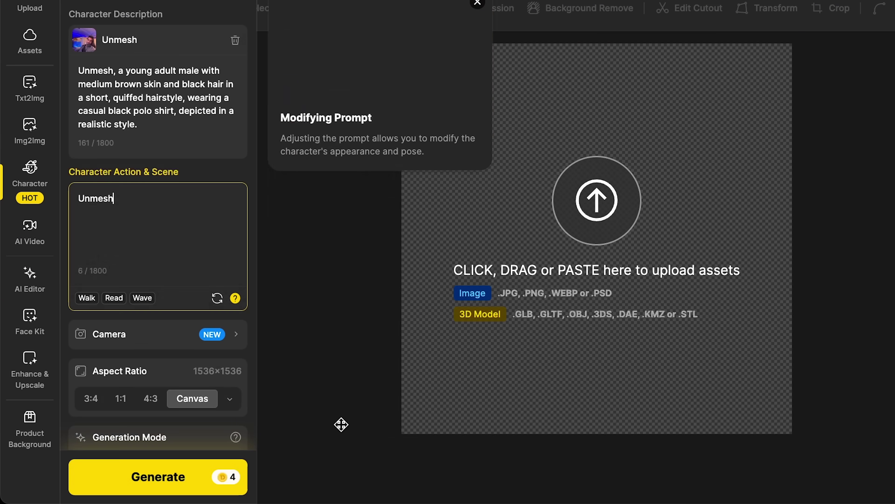
pyautogui.doubleClick(155, 204)
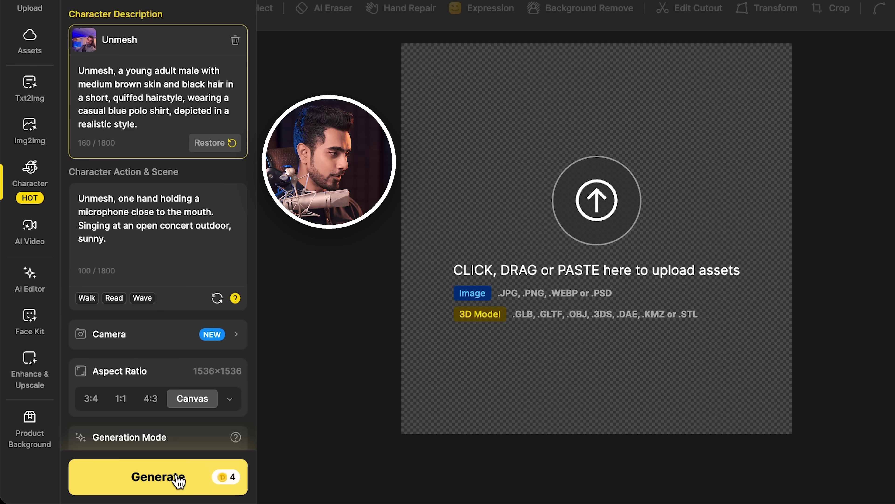
pyautogui.click(176, 499)
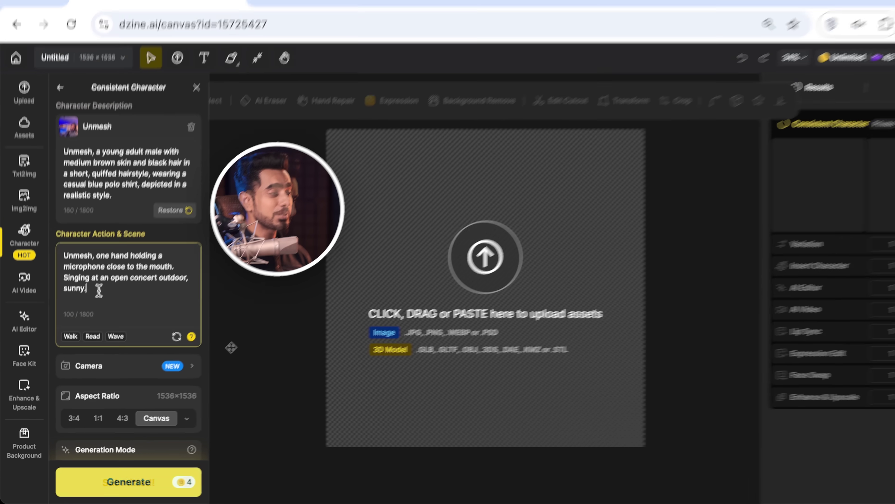
pyautogui.tripleClick(96, 292)
# Step: Place the profile image of Unmesh singing into the microphone onto the canvas
pyautogui.click(94, 295)
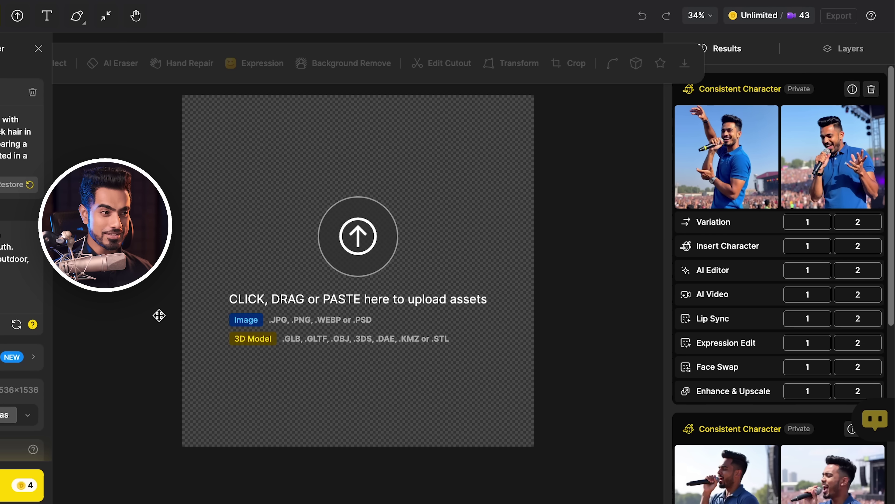
pyautogui.scroll(-4, 806, 317)
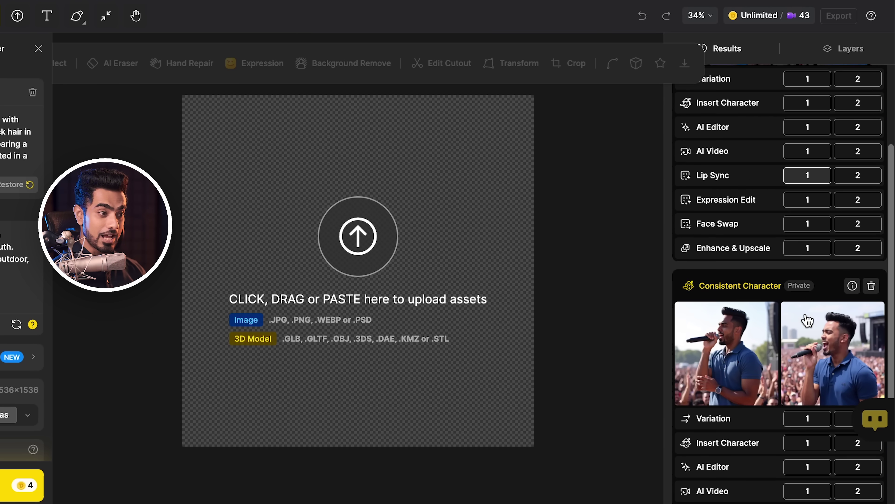
pyautogui.scroll(4, 821, 291)
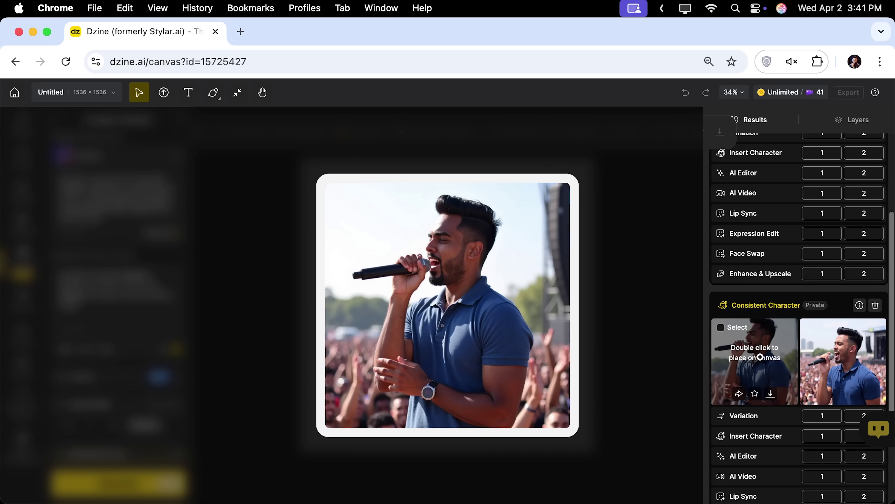
pyautogui.doubleClick(761, 357)
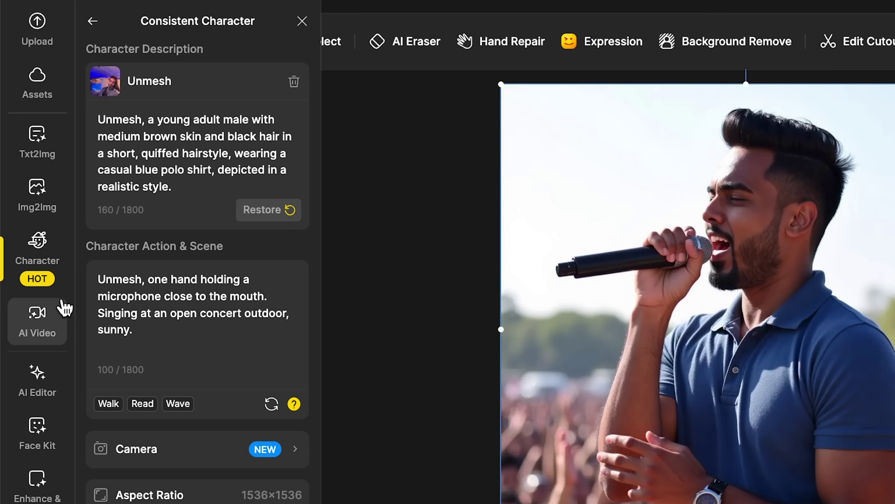
# Step: Regenerate the singer's head as the Unmesh character with Insert Character
pyautogui.click(28, 264)
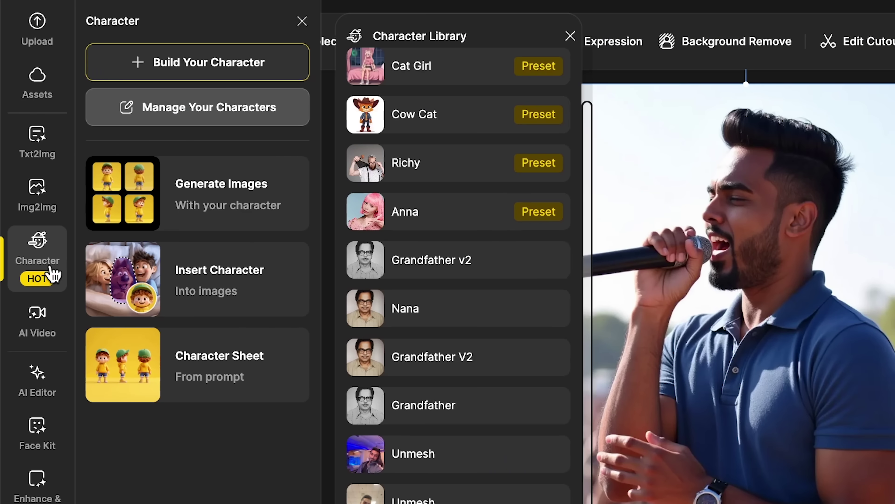
pyautogui.click(235, 282)
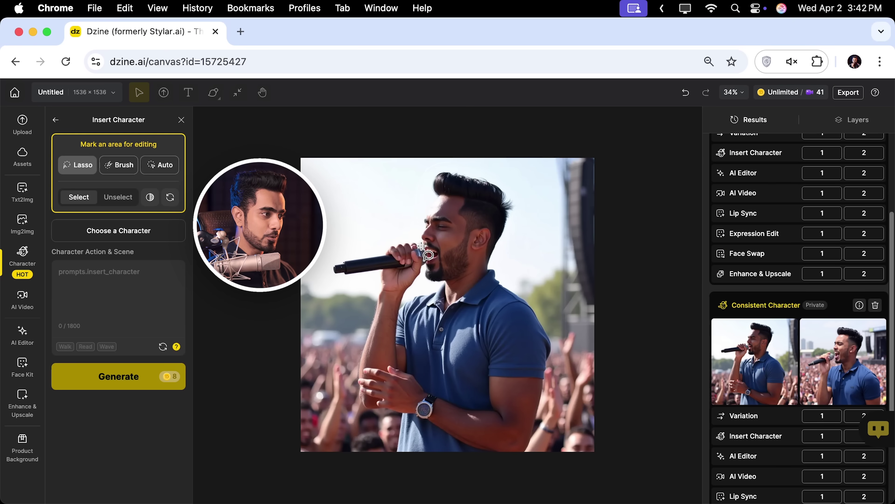
pyautogui.moveTo(493, 187); pyautogui.dragTo(492, 185)
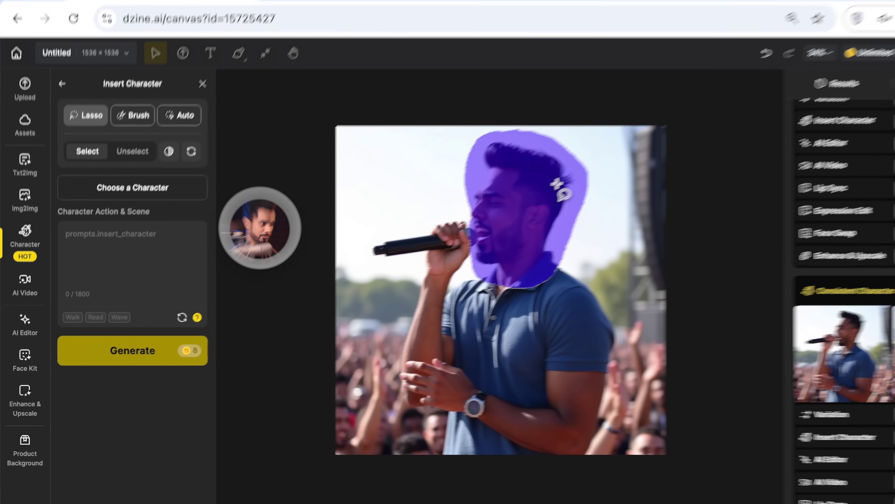
pyautogui.click(146, 229)
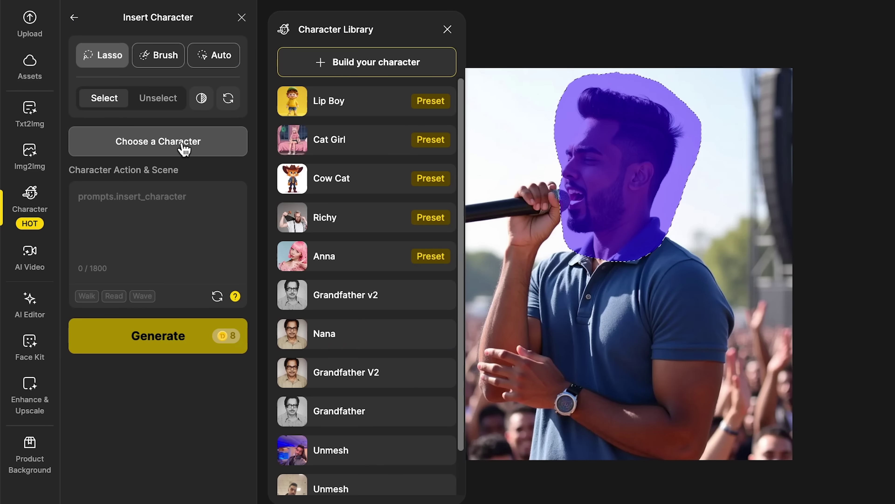
pyautogui.click(352, 455)
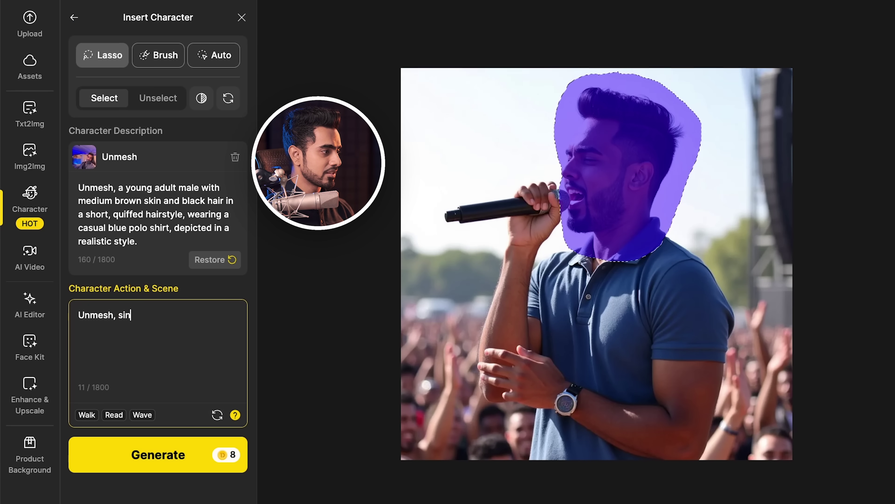
pyautogui.click(161, 470)
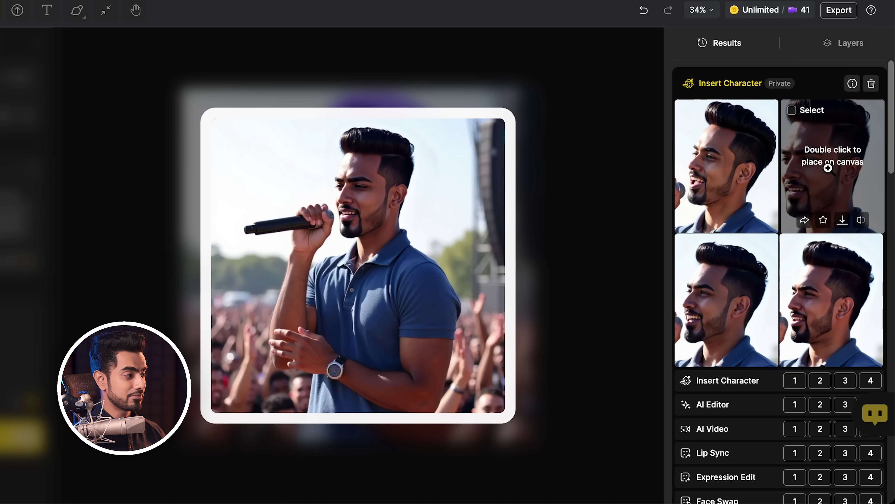
# Step: Preview a head-replacement result full size and place it on the canvas
pyautogui.click(832, 163)
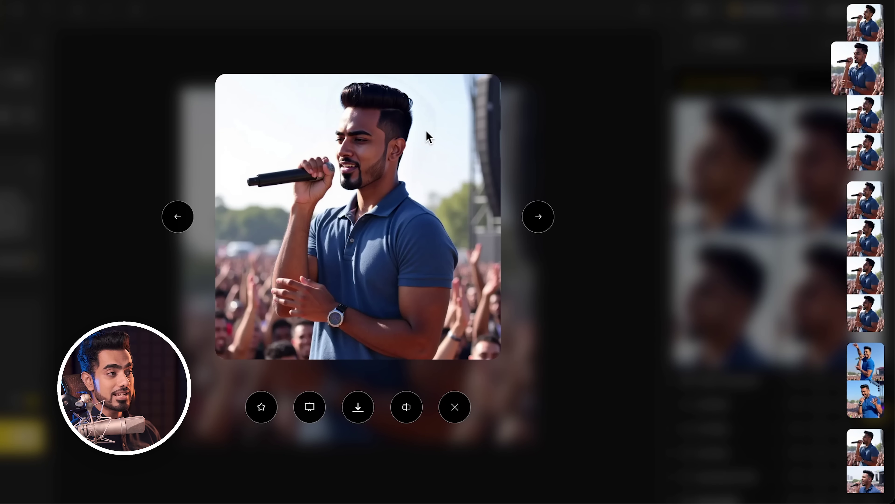
pyautogui.press('Escape')
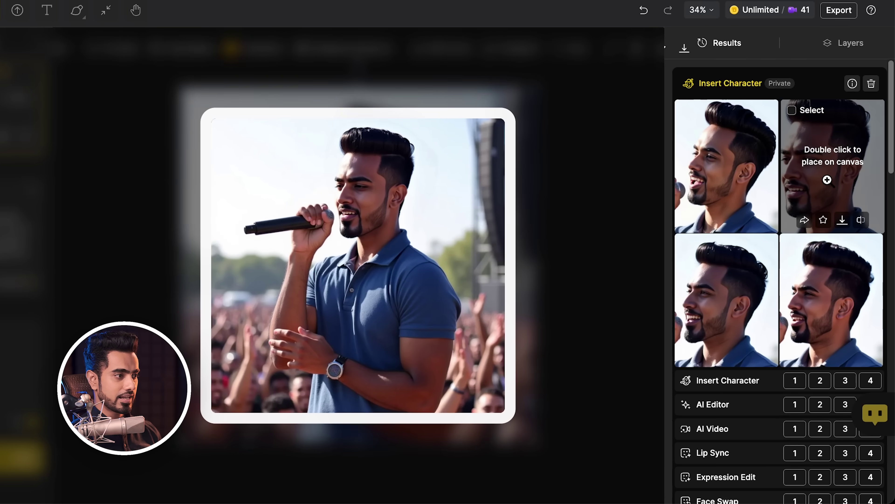
pyautogui.doubleClick(827, 174)
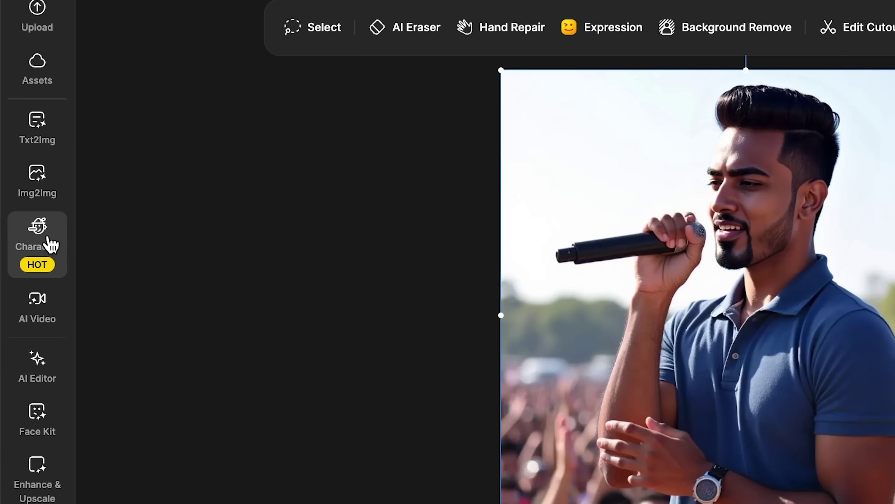
# Step: Replace Unmesh's Action & Scene prompt with the duet-with-a-girl sunny outdoor concert description and generate
pyautogui.click(50, 242)
pyautogui.click(243, 194)
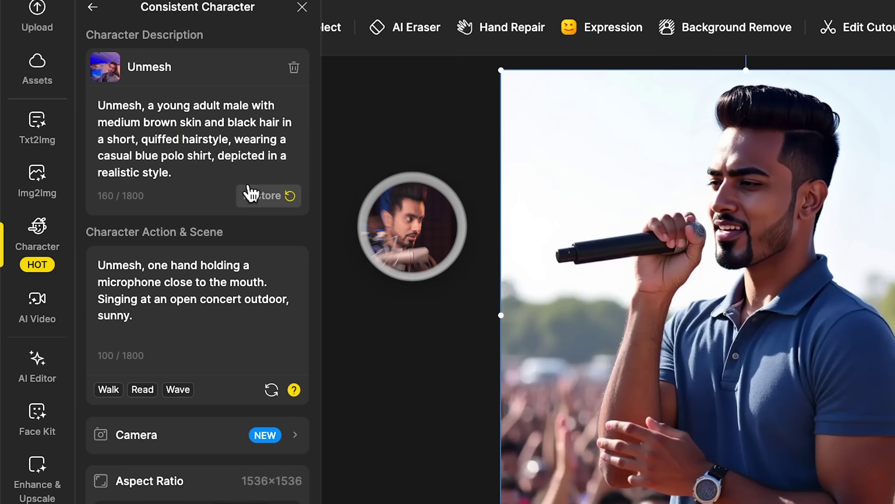
pyautogui.moveTo(161, 321); pyautogui.dragTo(86, 263)
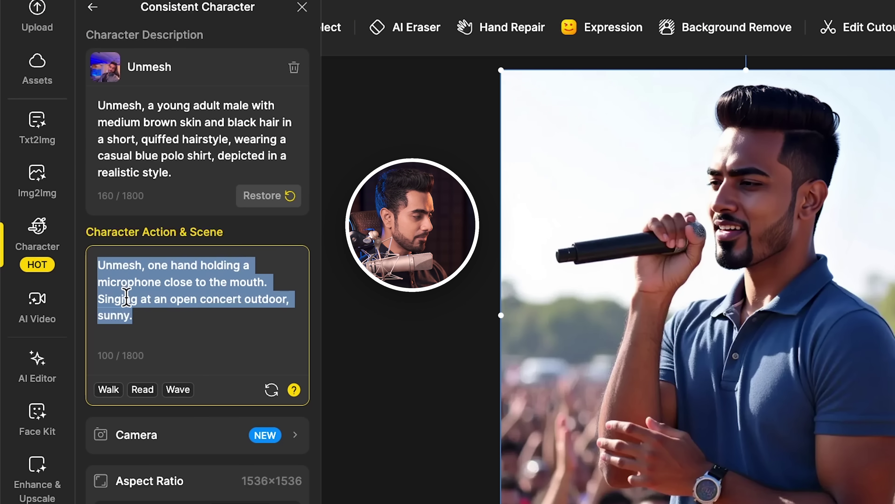
pyautogui.write('Unmesh, one hand holding a microphone close to the mouth. Singing duet at an open concert outdoor with a girl, sunny.')
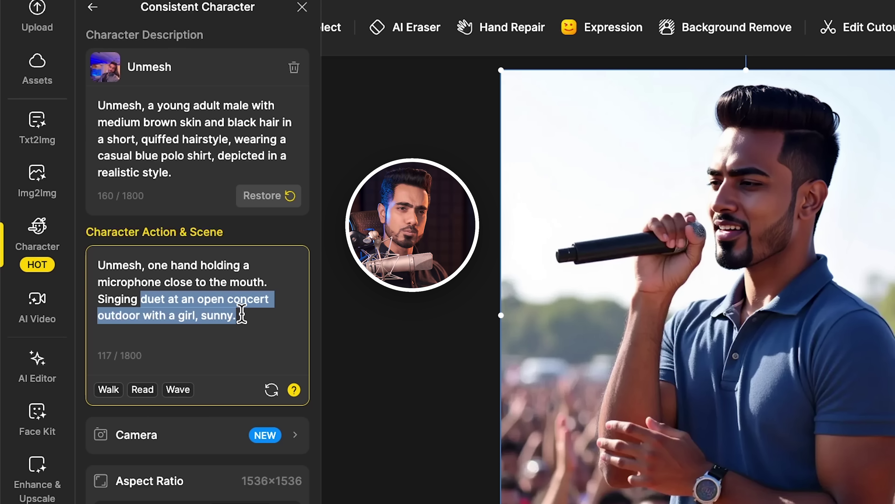
pyautogui.click(264, 324)
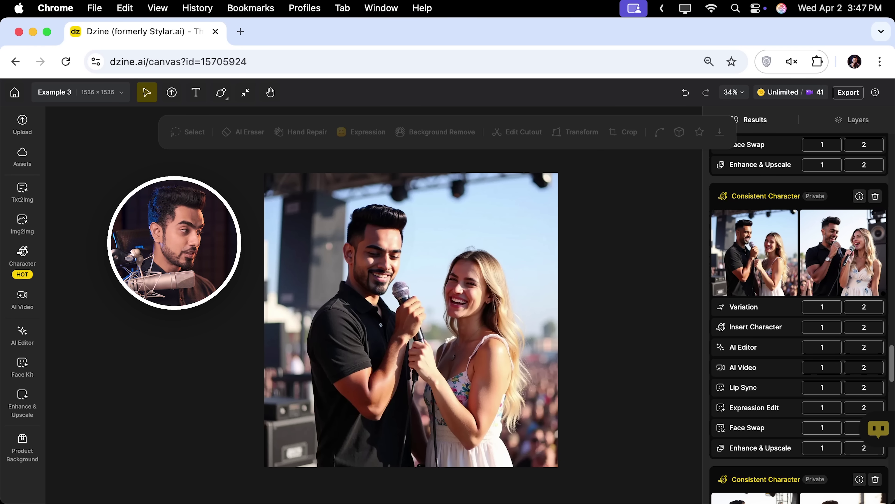
# Step: Lasso the blonde woman and insert the trained Anna character in her place
pyautogui.click(22, 256)
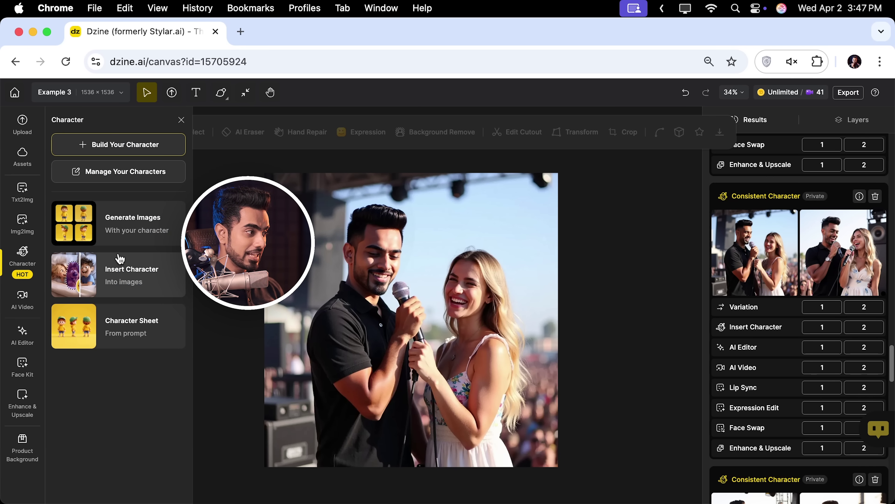
pyautogui.click(132, 275)
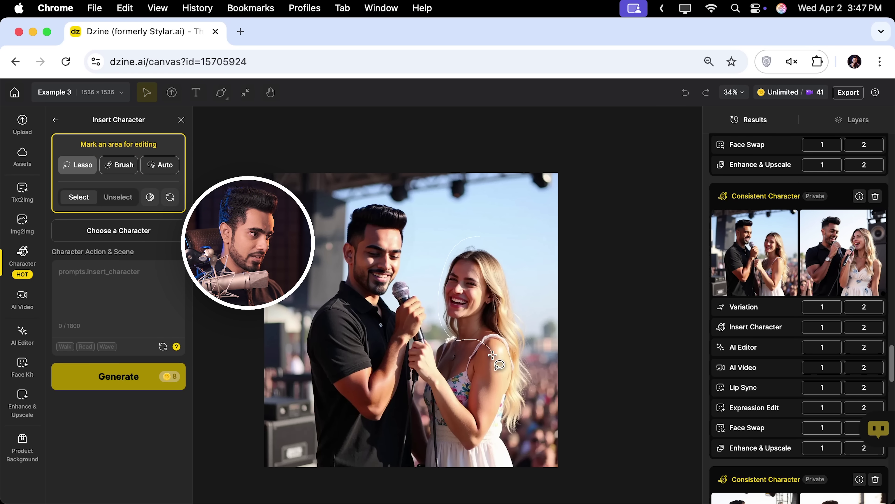
pyautogui.moveTo(479, 244); pyautogui.dragTo(478, 243)
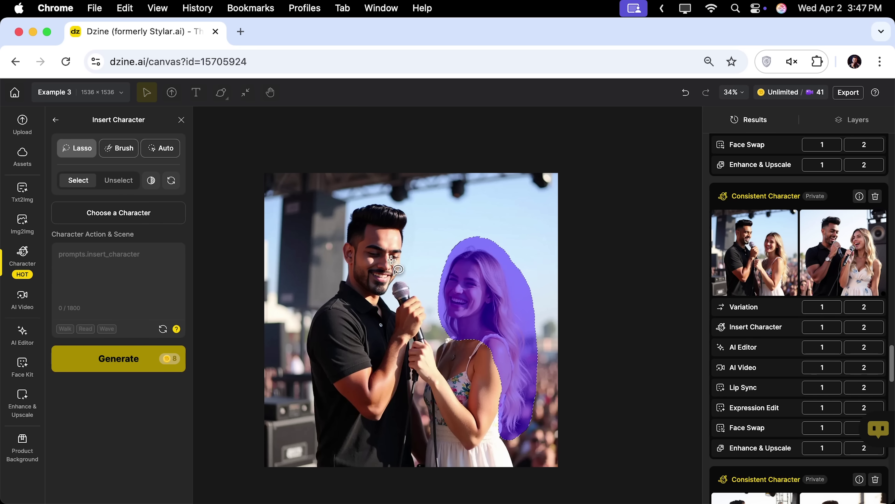
pyautogui.click(128, 216)
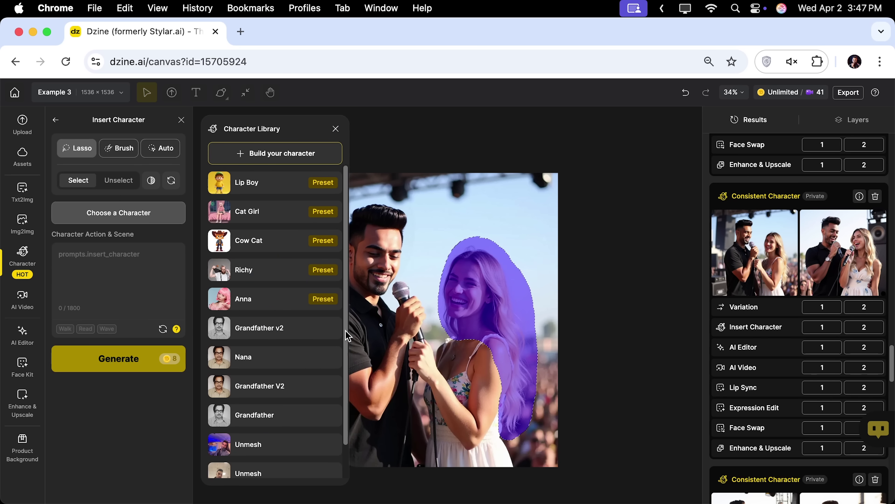
pyautogui.scroll(-2, 347, 335)
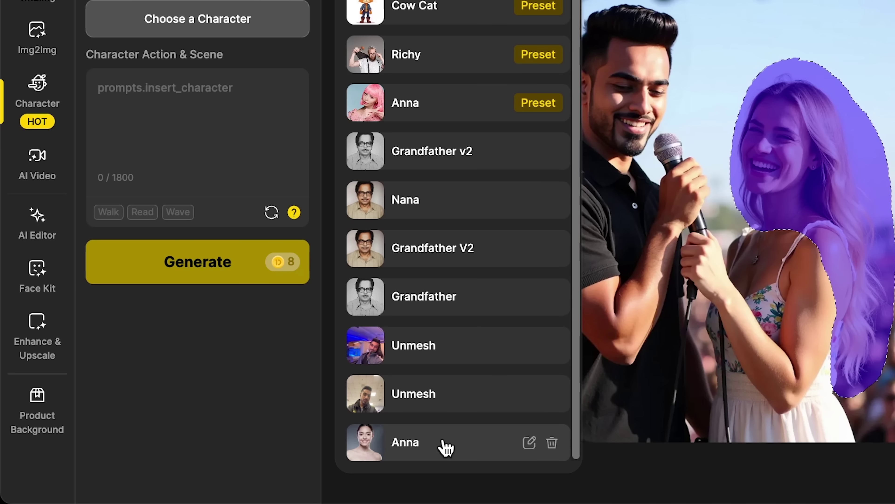
pyautogui.click(444, 444)
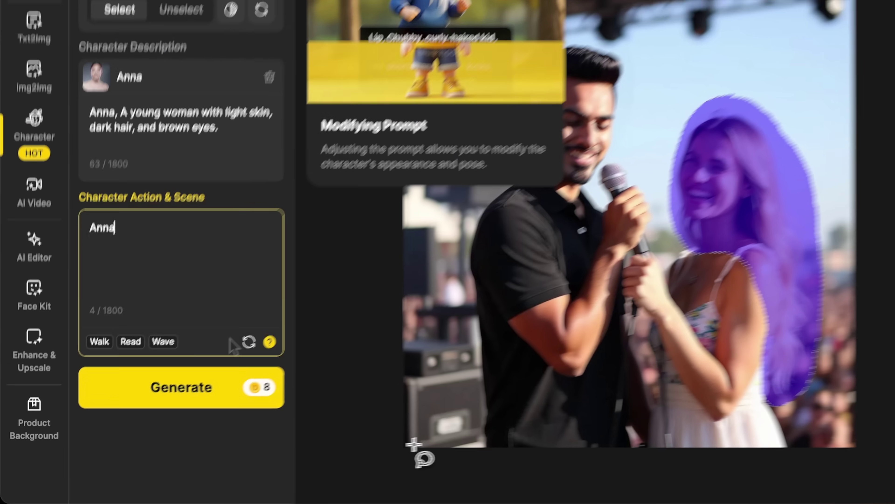
pyautogui.write(', singing')
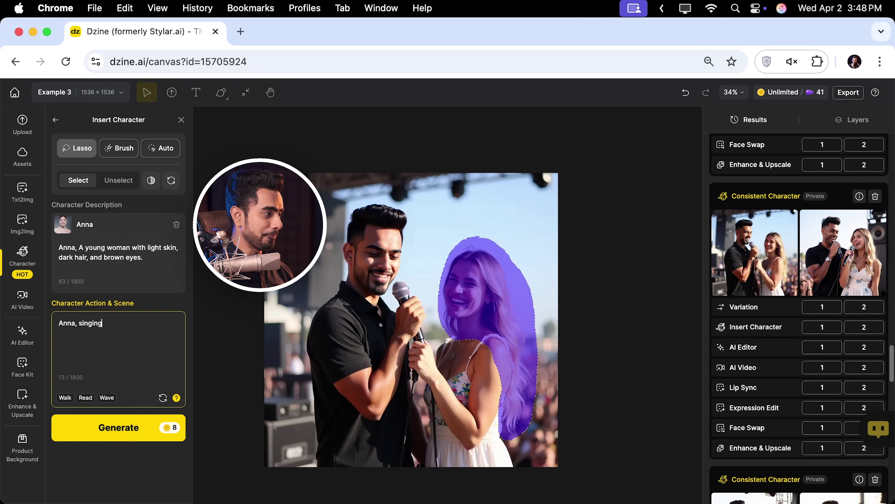
pyautogui.click(130, 437)
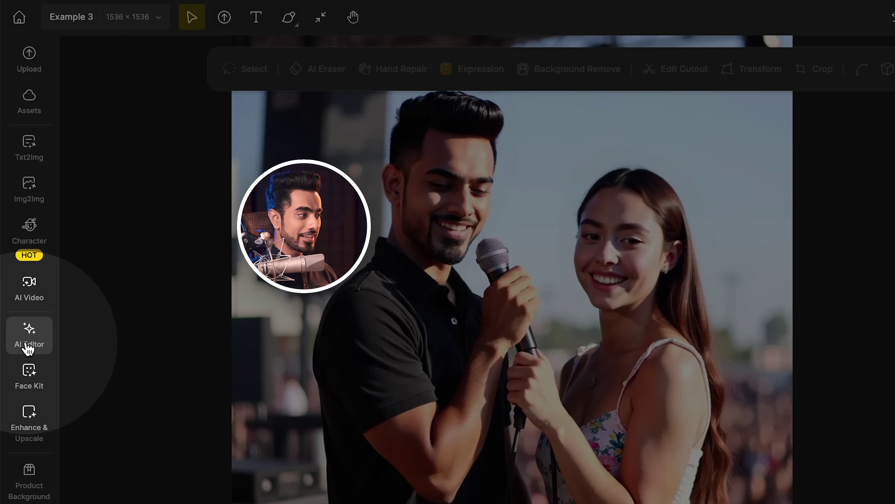
# Step: Lasso the woman's microphone, regenerate it with the prompt 'microphone', and fit the image to screen
pyautogui.click(28, 338)
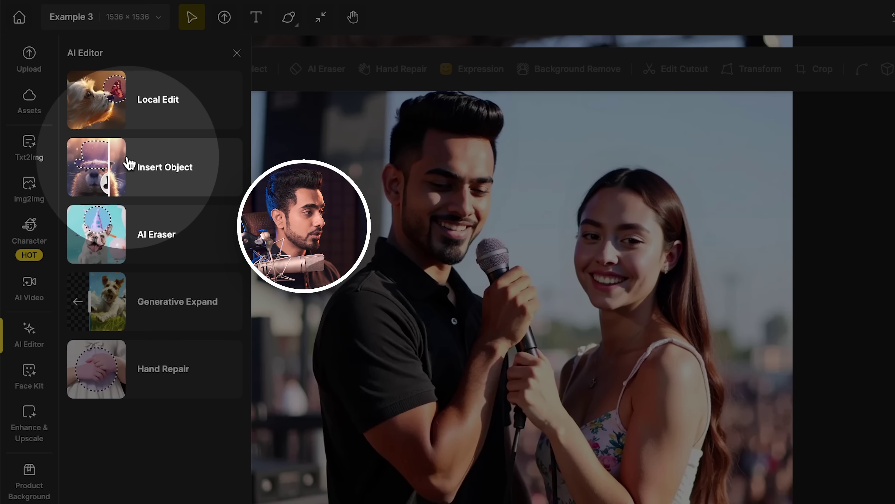
pyautogui.click(159, 99)
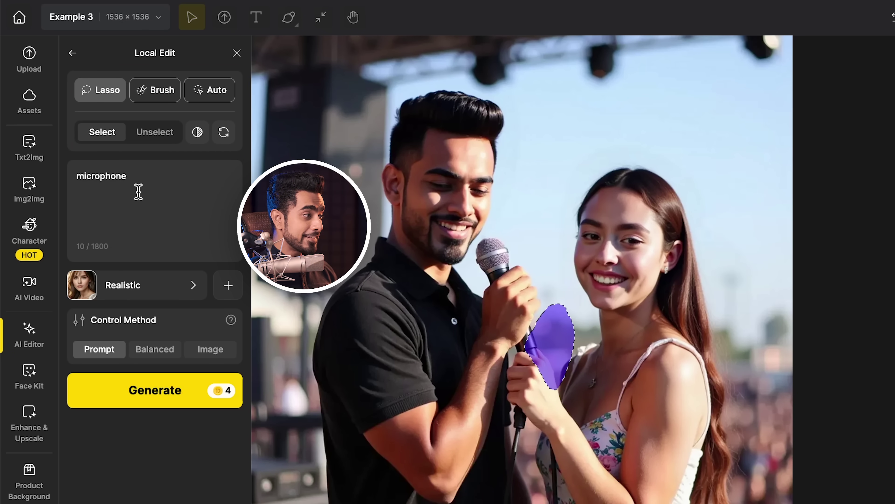
pyautogui.moveTo(135, 192); pyautogui.dragTo(72, 185)
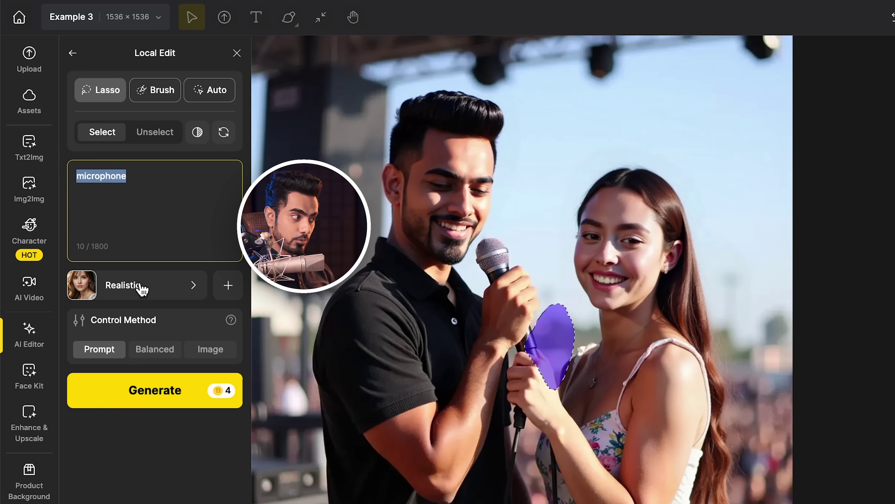
pyautogui.click(164, 400)
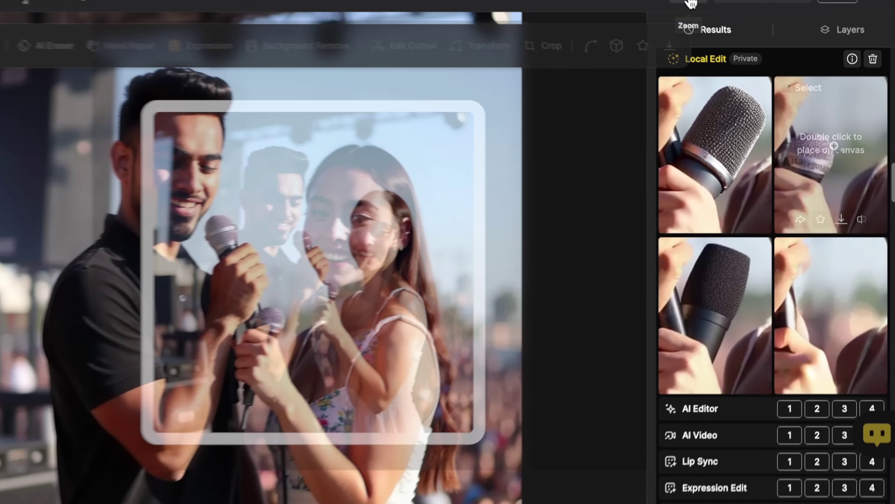
pyautogui.click(688, 7)
pyautogui.click(713, 201)
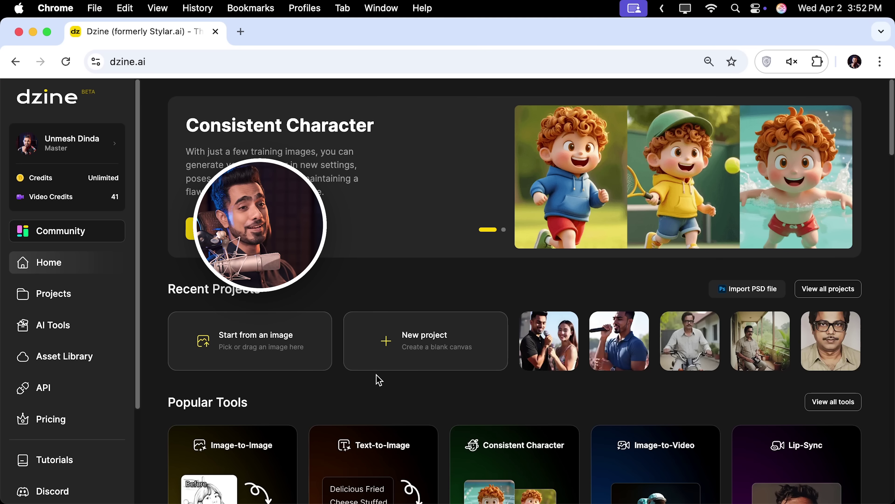
# Step: Scroll the home page past Popular Tools and Tutorials to the Jewelry and Interior Design sections
pyautogui.scroll(-10, 376, 376)
pyautogui.scroll(-15, 377, 381)
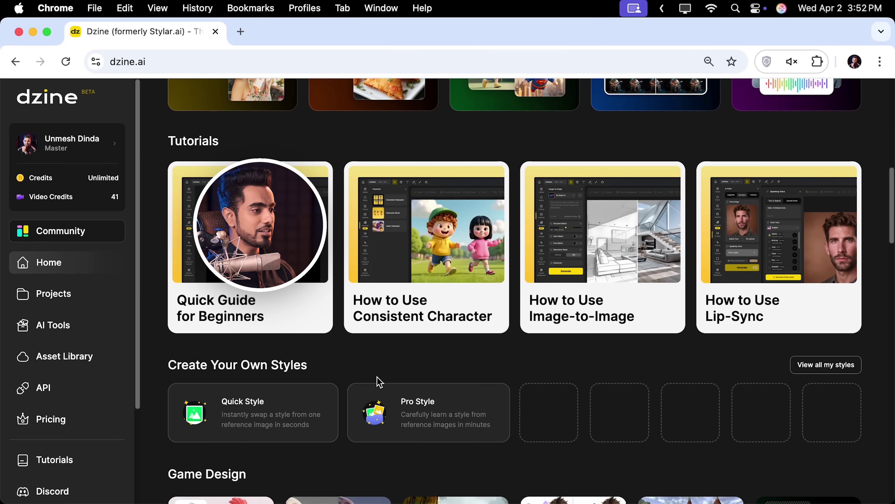
pyautogui.scroll(-3, 378, 381)
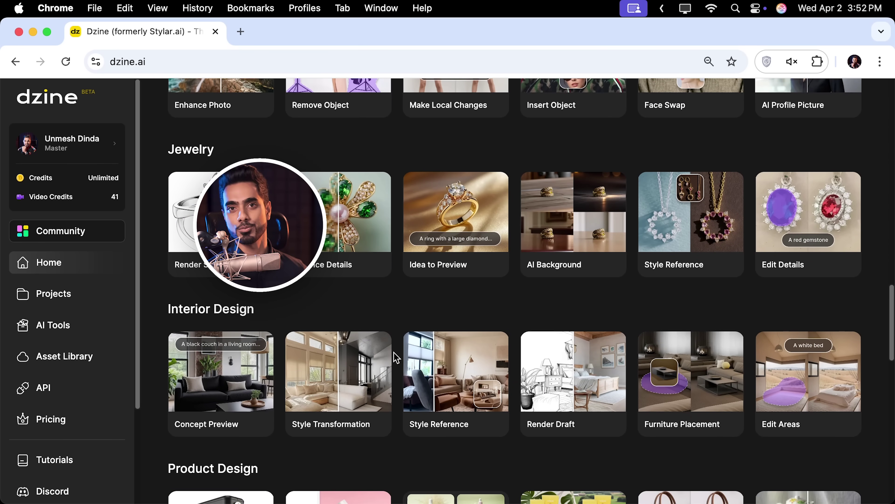